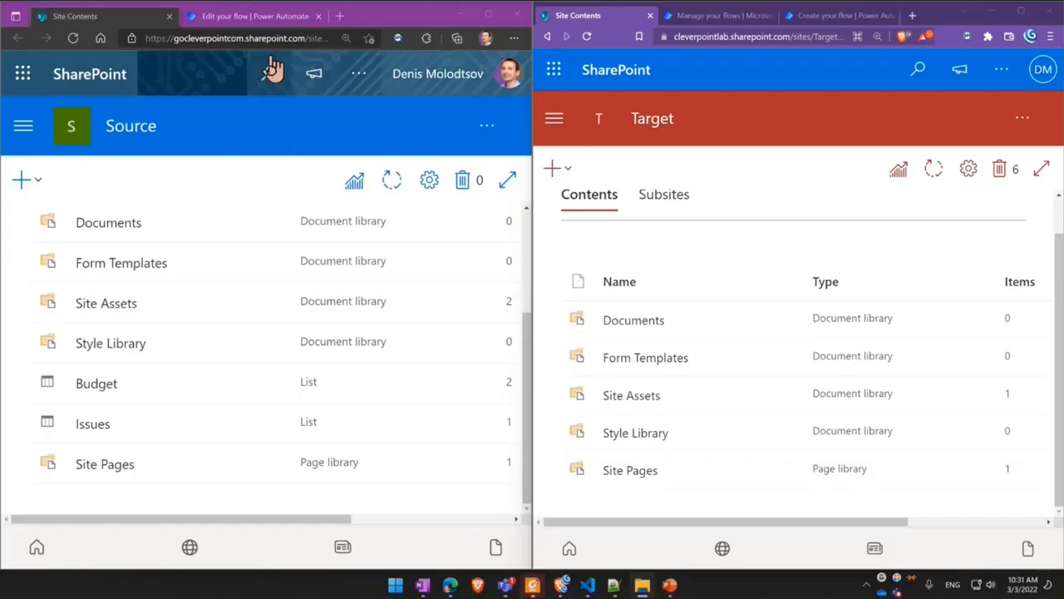
Show the original Demo Flow editor beside the imported Demo Flow - Migrator editor.
click(249, 16)
click(721, 15)
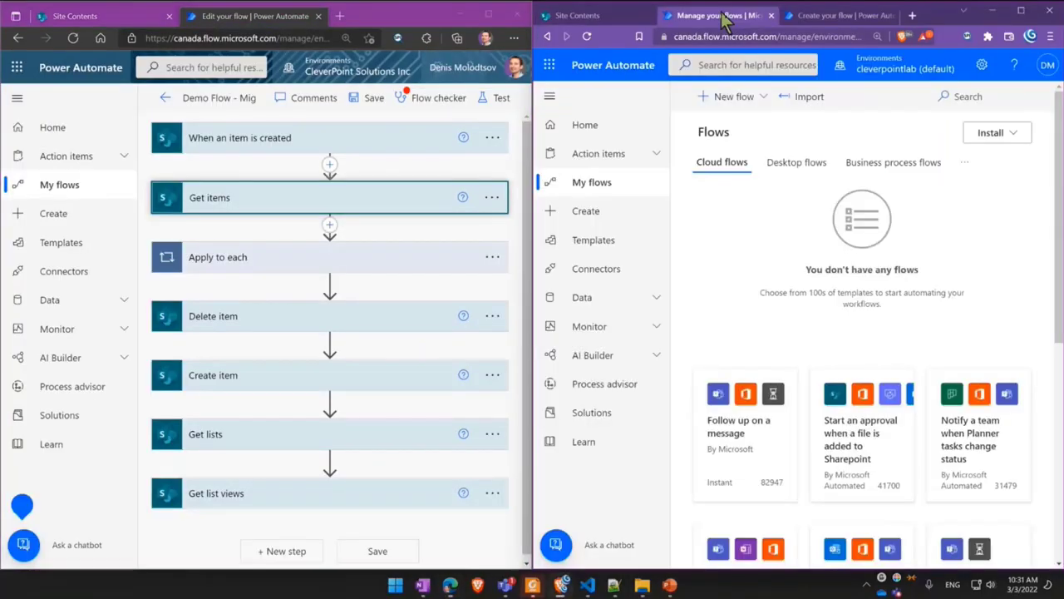
click(577, 15)
click(840, 15)
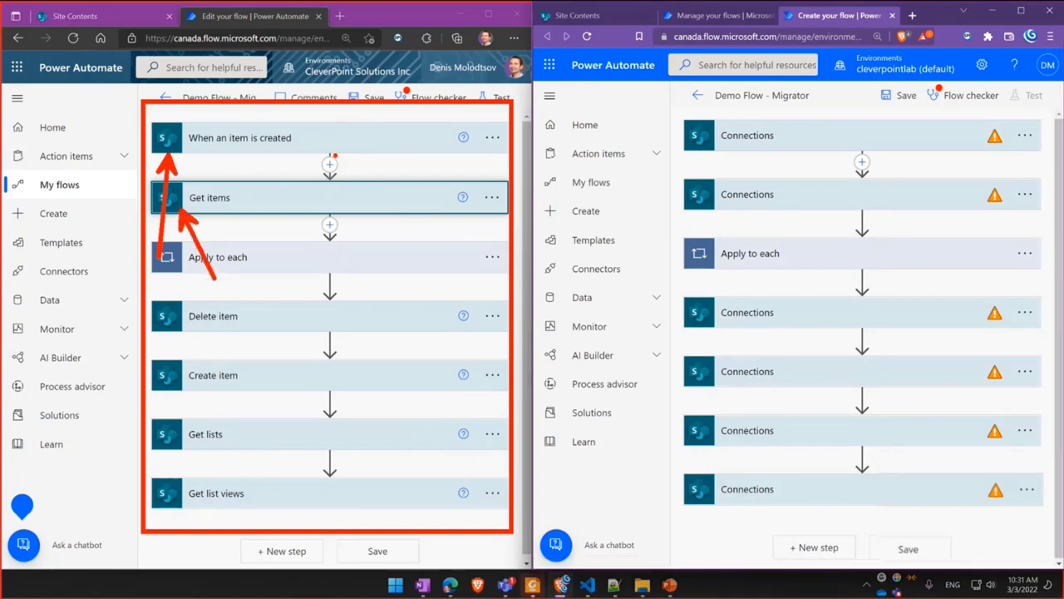
Inspect the original flow's trigger, its Source site address and Budget list, then collapse it.
click(297, 146)
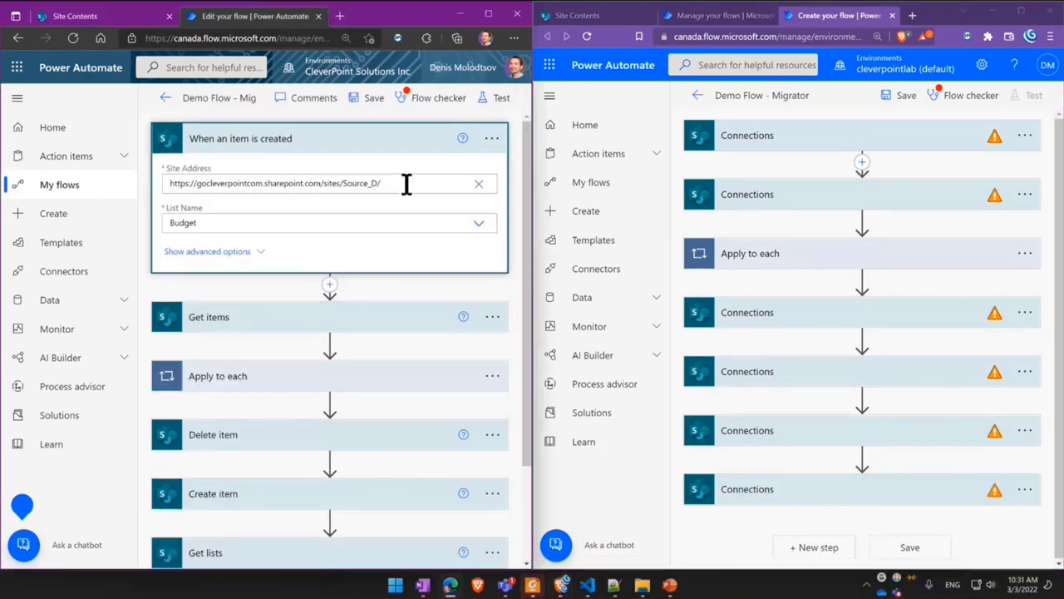
drag(399, 181, 95, 175)
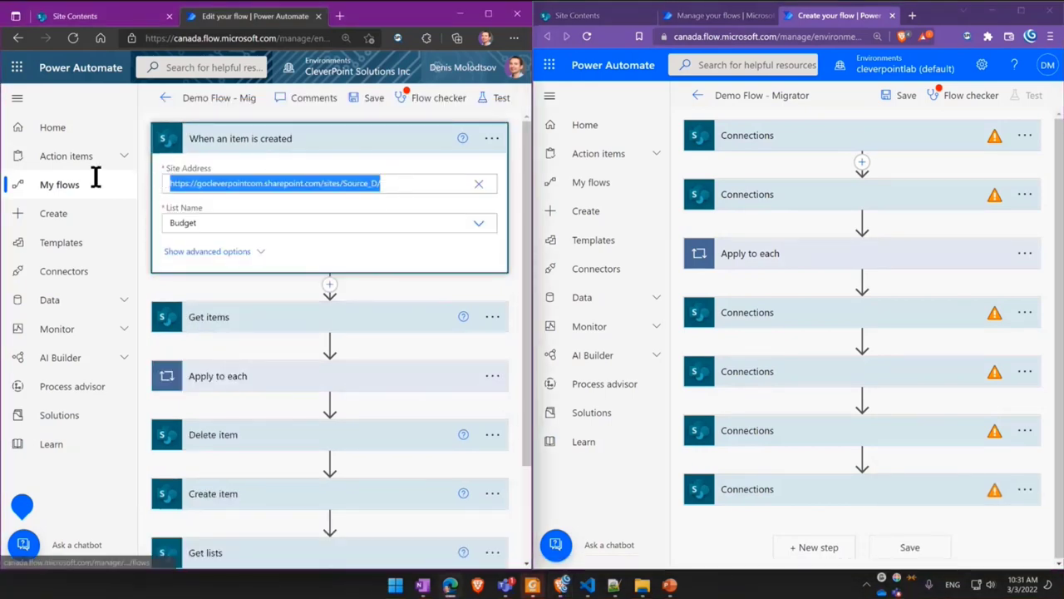
click(232, 226)
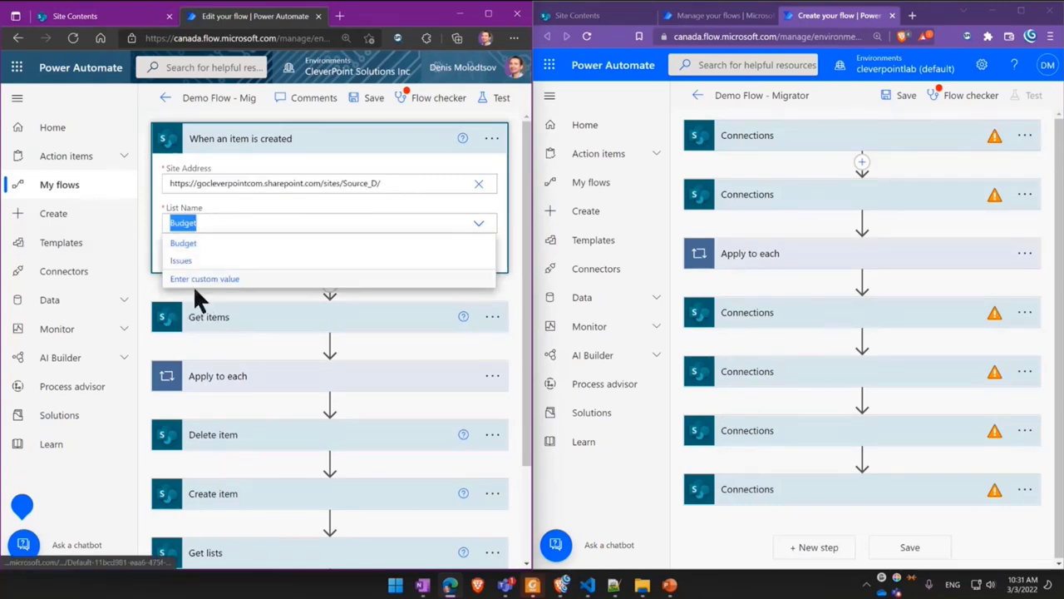
click(324, 146)
click(321, 143)
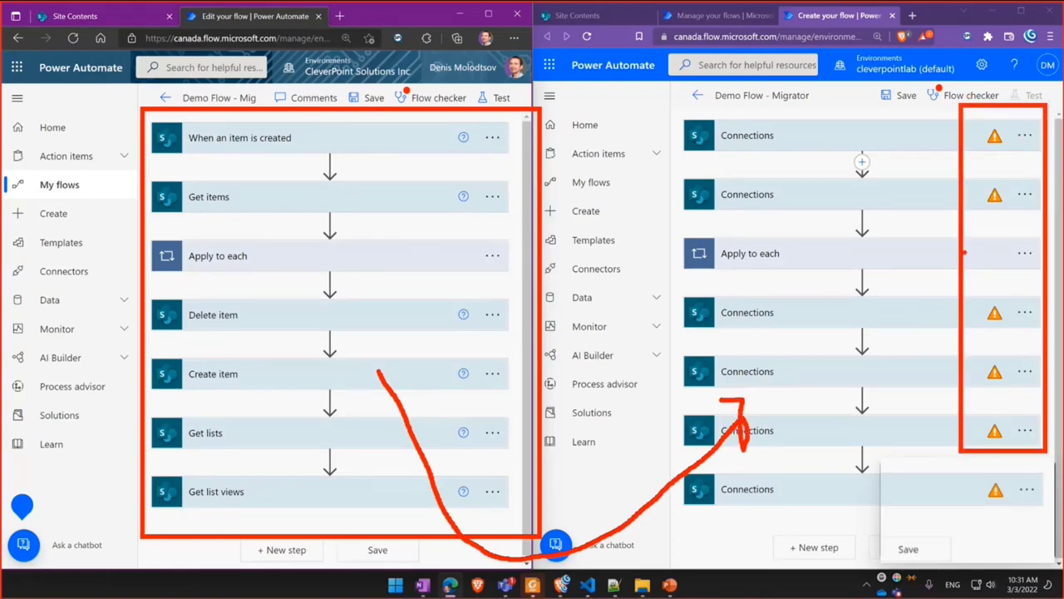
Reconnect the imported trigger with the admin connection and set its Site Address to the Target site.
click(784, 143)
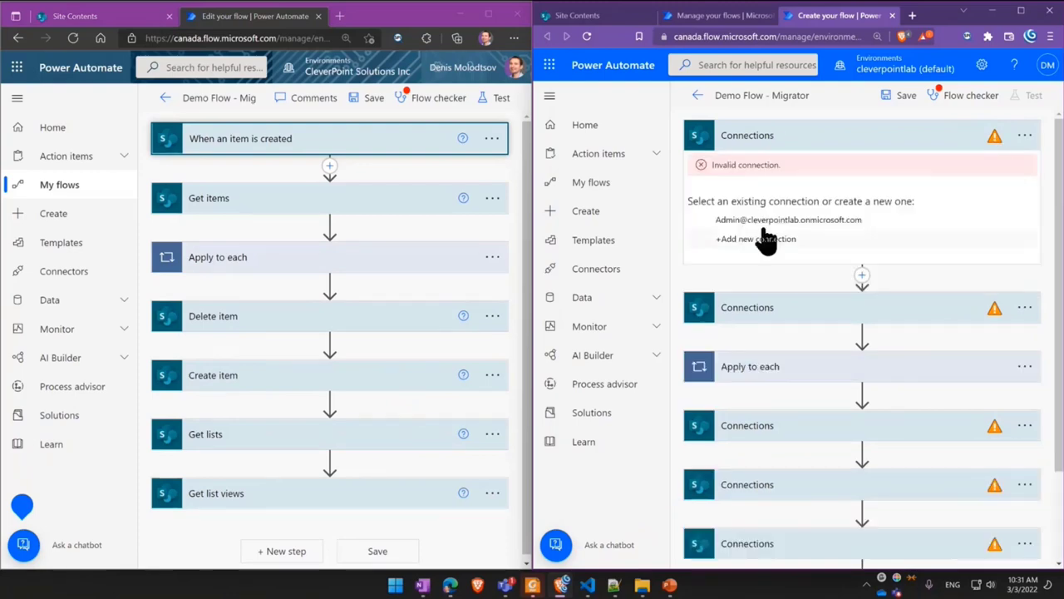
click(823, 221)
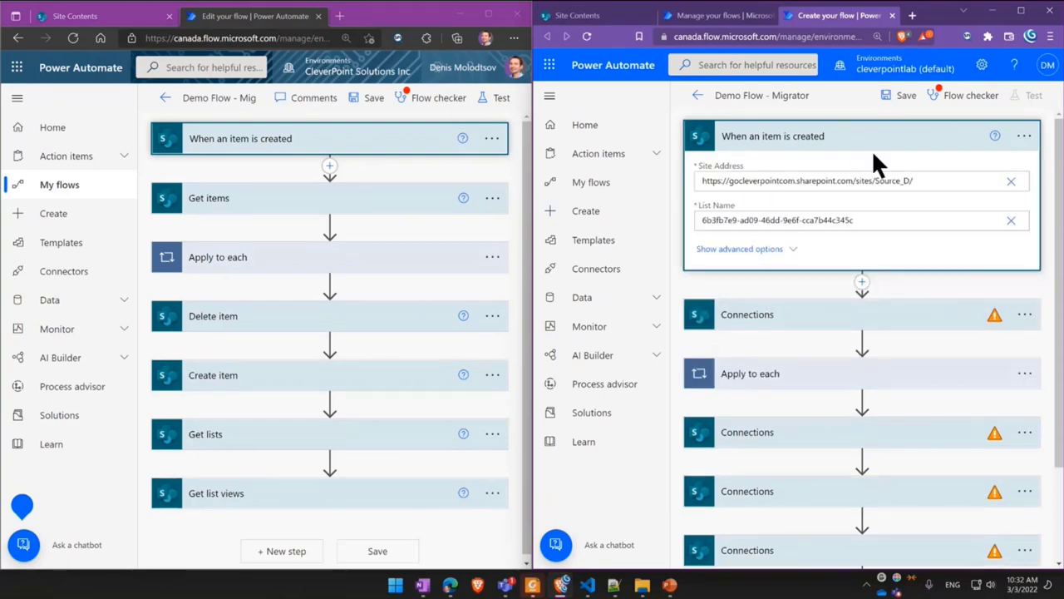
drag(951, 185, 656, 176)
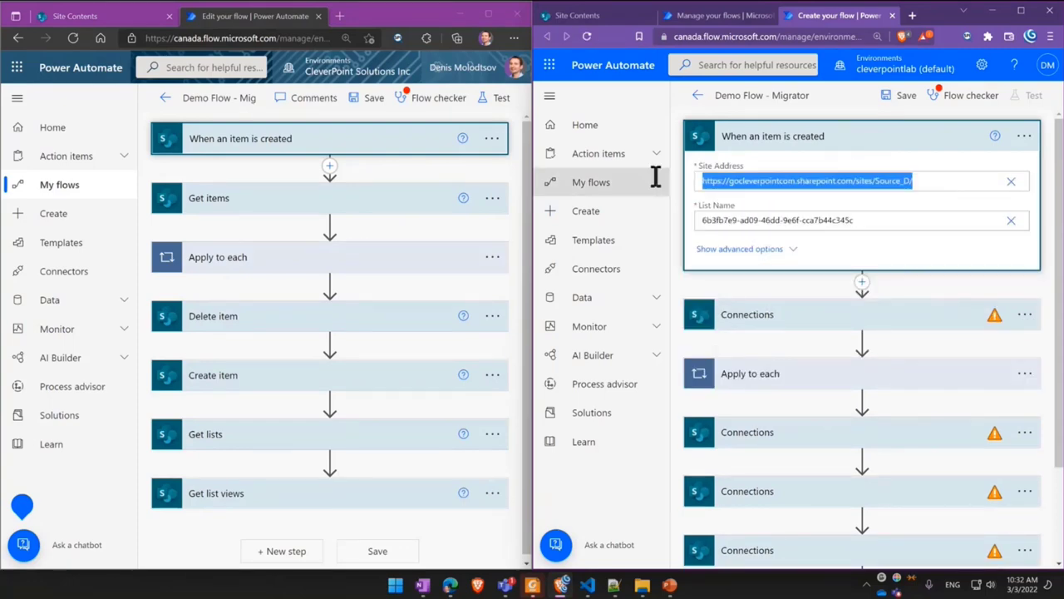
click(582, 18)
click(835, 16)
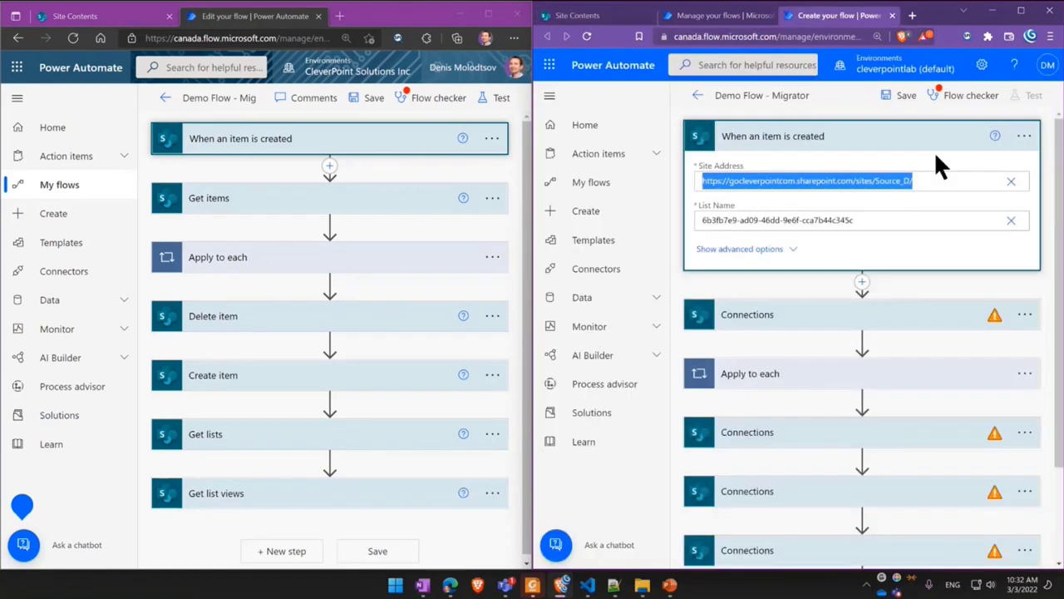
click(1011, 181)
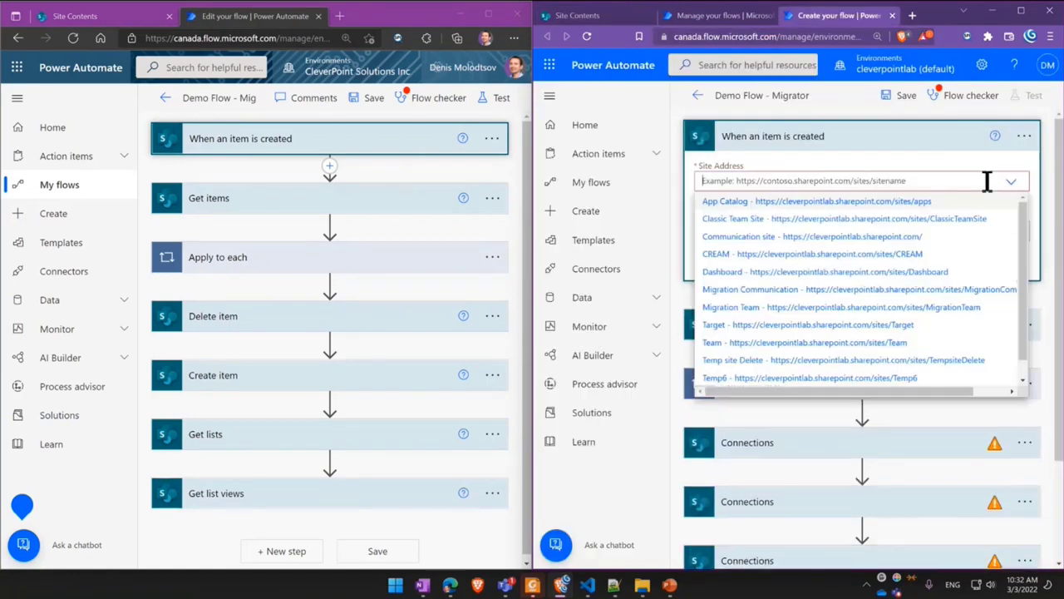
scroll(843, 354, down, 1)
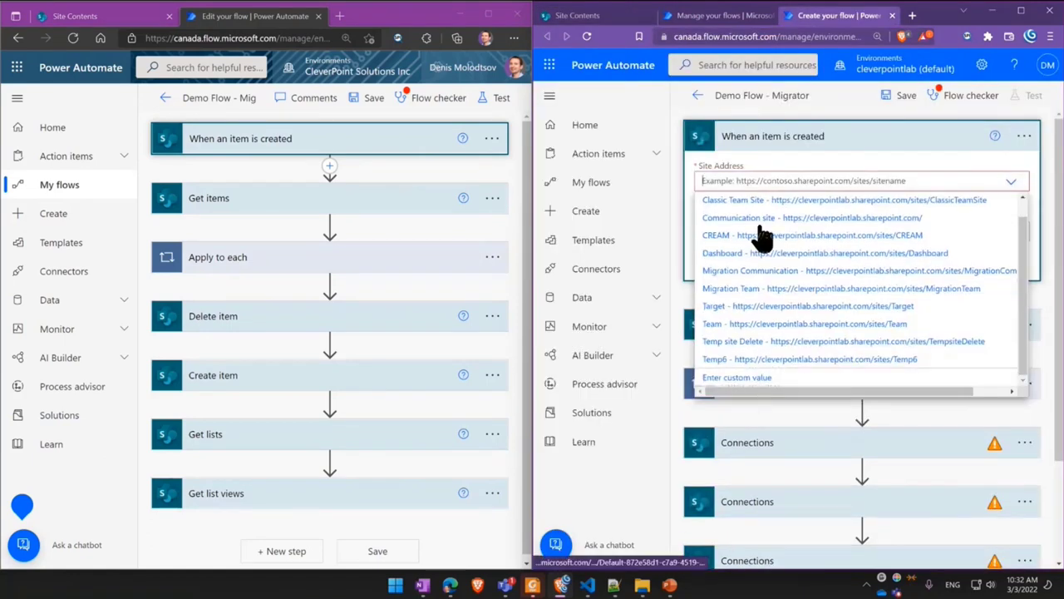
click(780, 181)
text(https://cleverpointlab.sharepoint.com/sites/Target/_layouts/15/viewlsts.aspx?view=14)
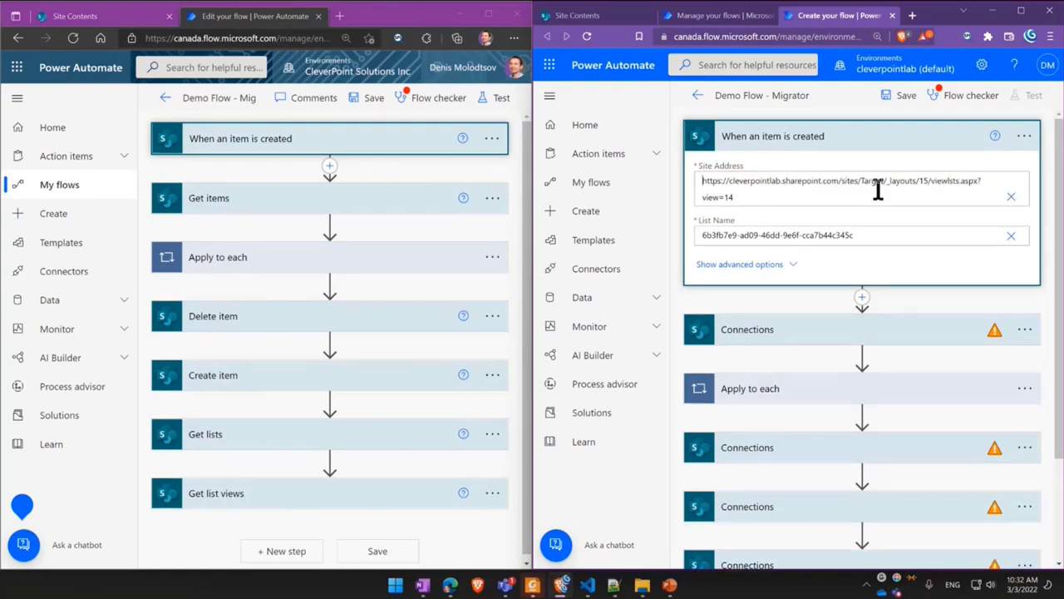
drag(882, 181, 928, 201)
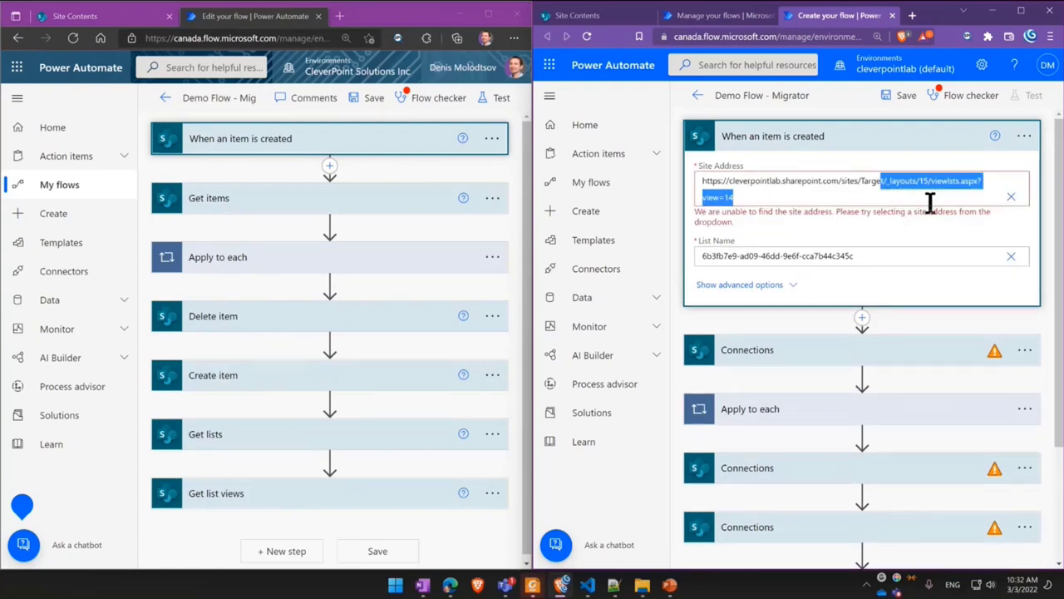
key(BackSpace)
Clear the trigger's old List Name, collapse the trigger and close the imported flow's editor.
drag(868, 215, 684, 218)
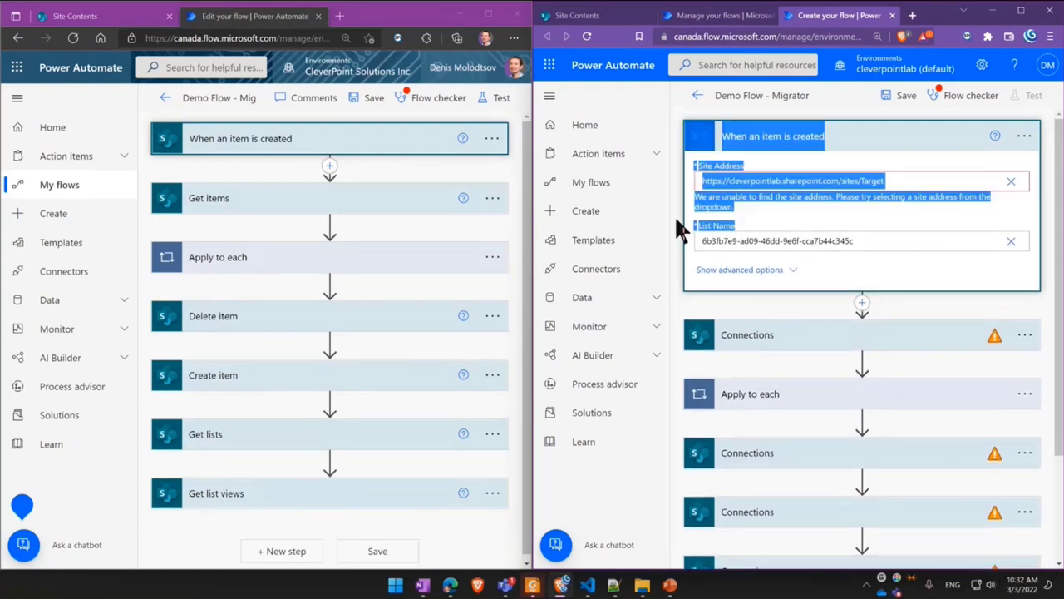
click(881, 247)
key(ctrl+a)
key(BackSpace)
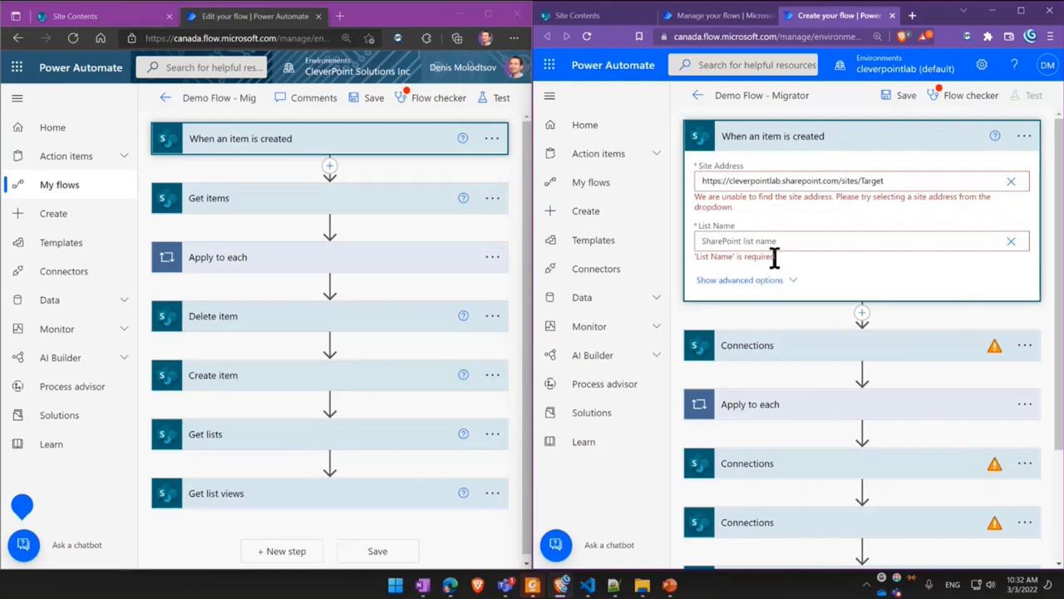
scroll(790, 320, down, 2)
scroll(791, 320, up, 2)
click(836, 143)
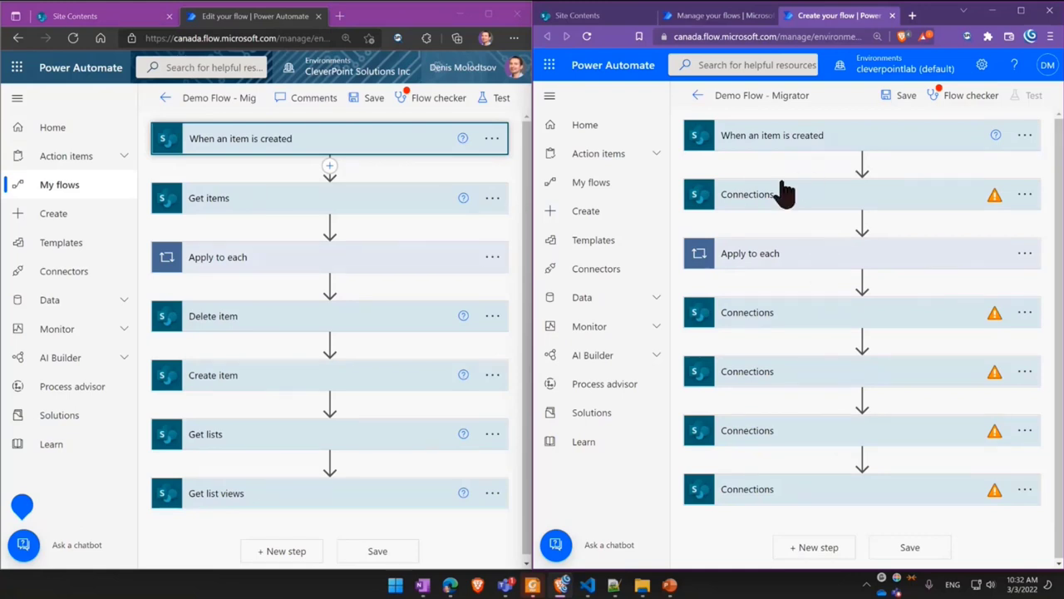
click(891, 15)
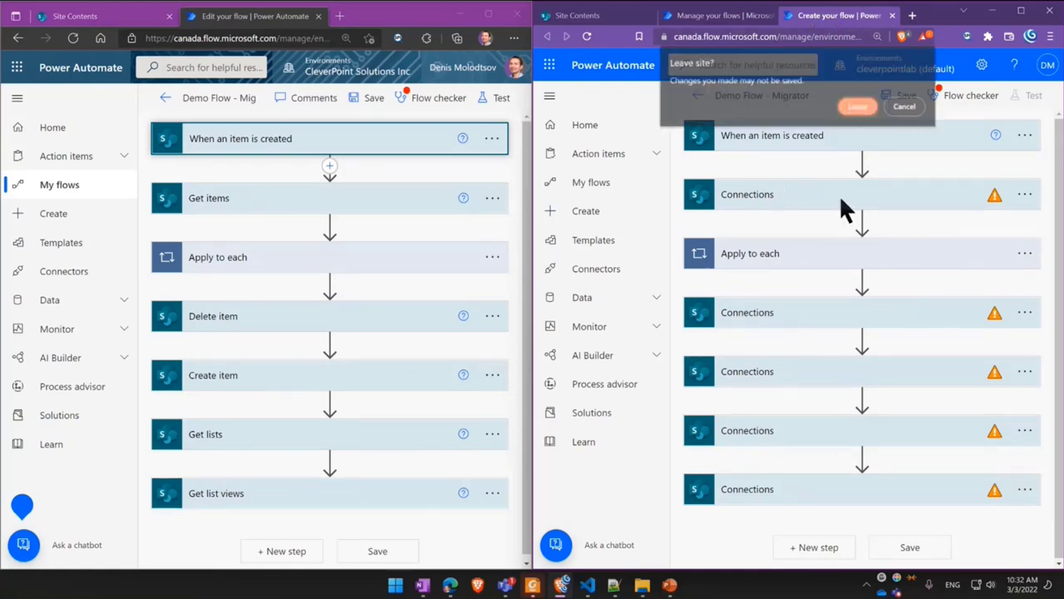
Leave the flow editor without saving and view the Target and Source site contents.
click(856, 107)
click(622, 23)
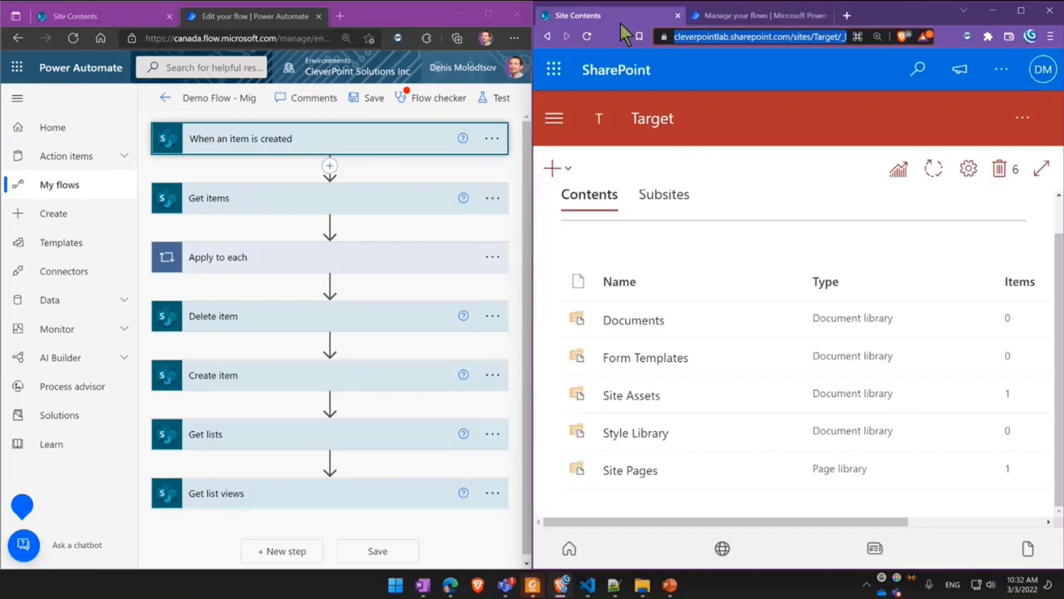
click(75, 16)
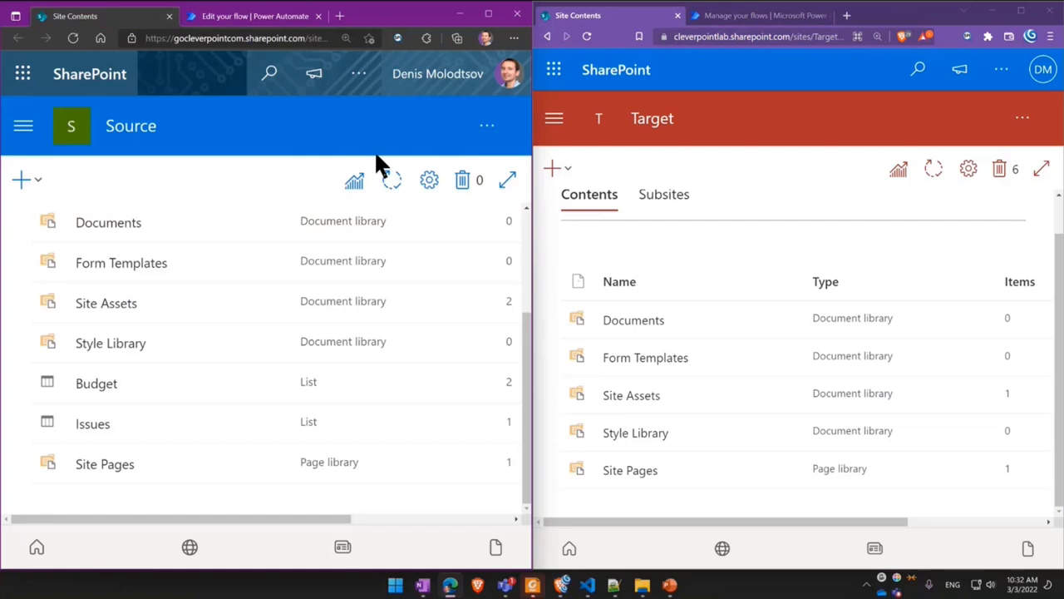
Enlarge the FlowPowerAppsMigrator folder window to list all 14 files and select Migrate-Packages.bat.
key(alt+Tab)
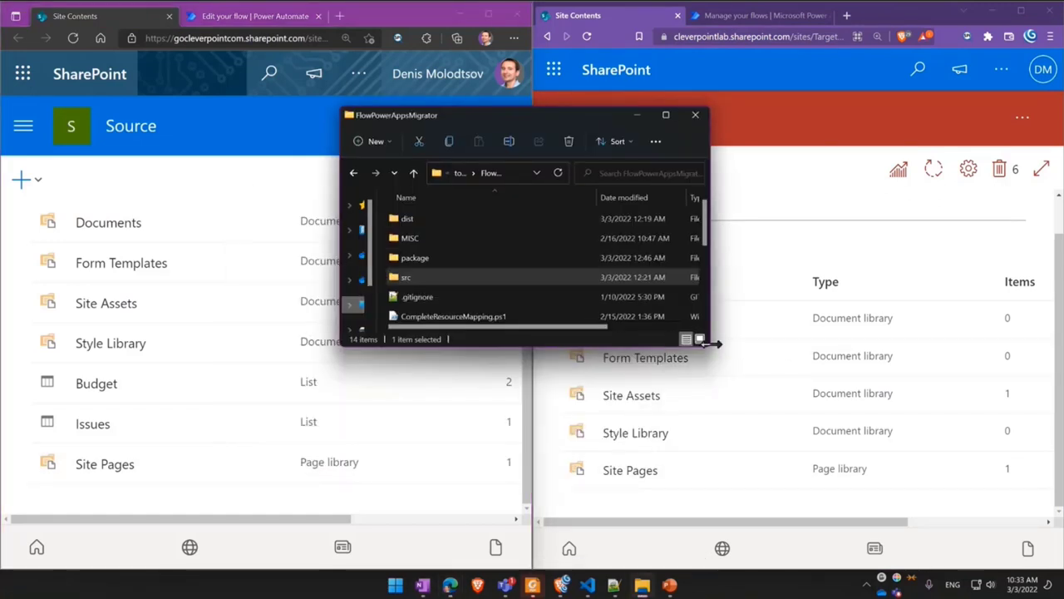
drag(711, 353, 903, 348)
drag(794, 349, 790, 497)
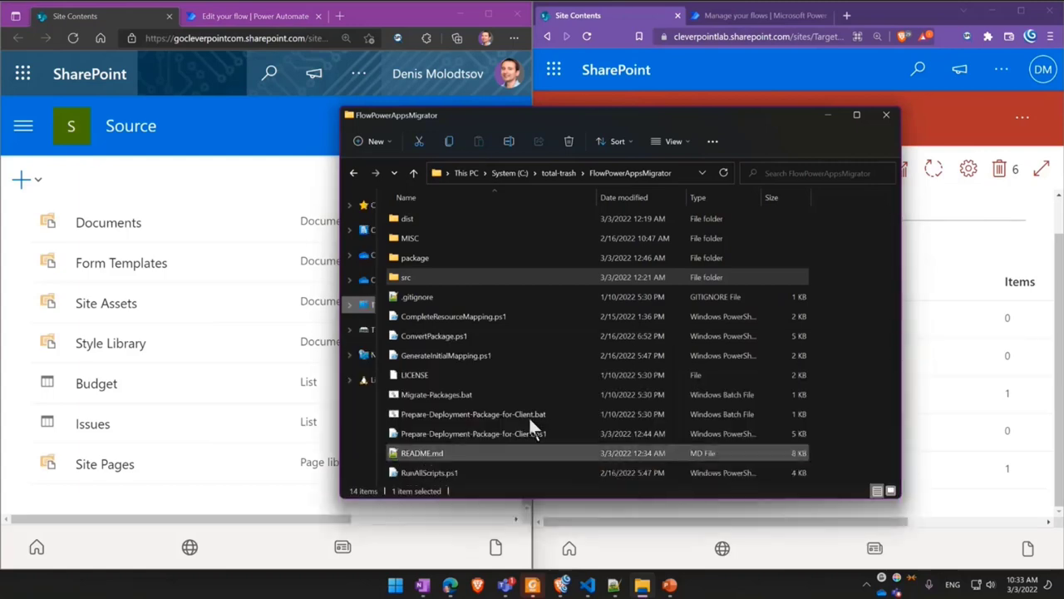
click(425, 396)
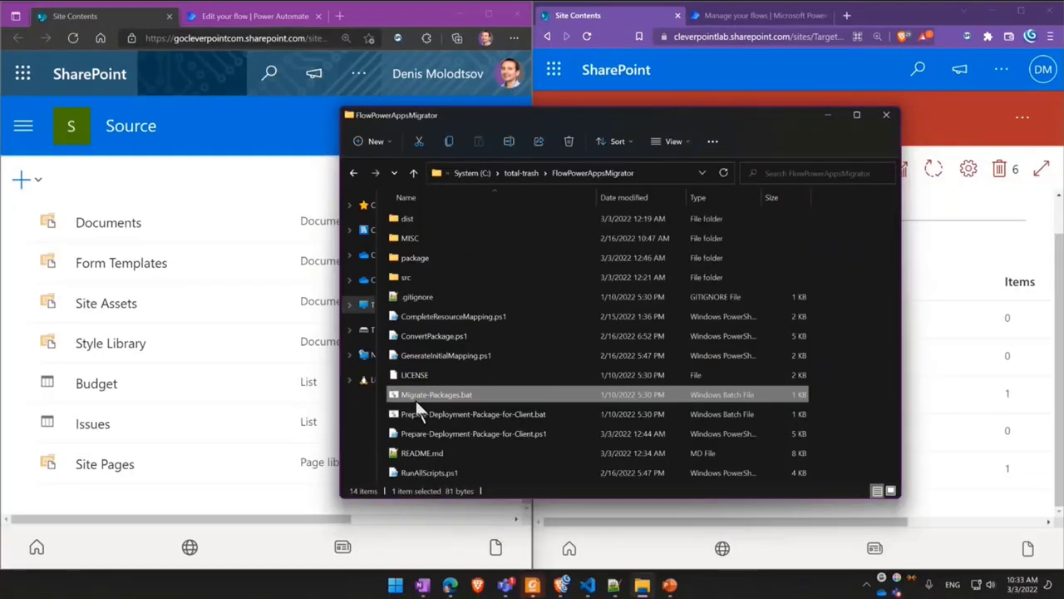
Run Migrate-Packages.bat and set SOURCE_SITE_URL to the Source_D site root address.
double_click(415, 398)
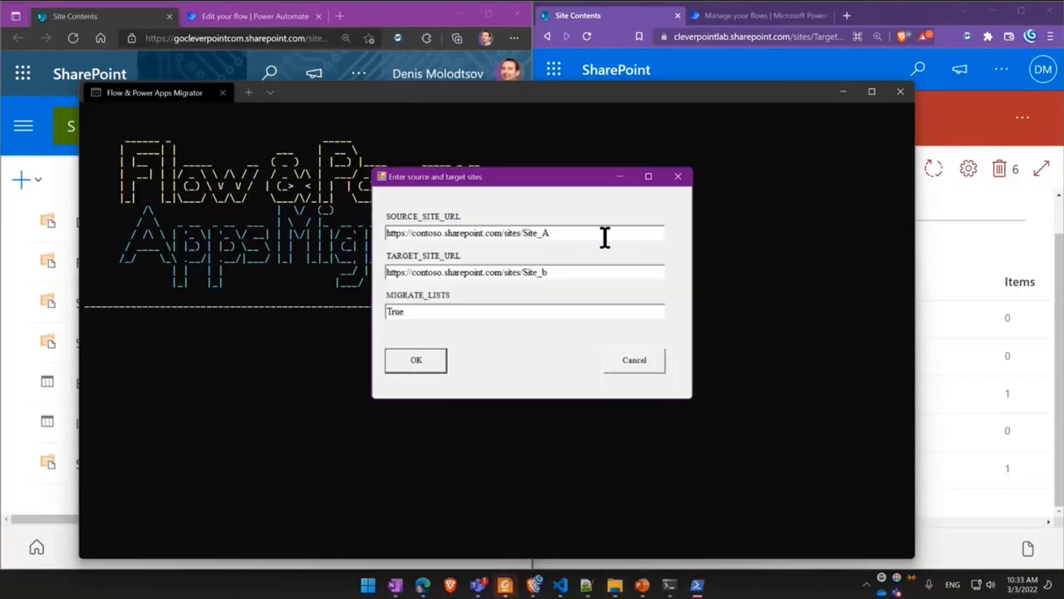
key(Tab)
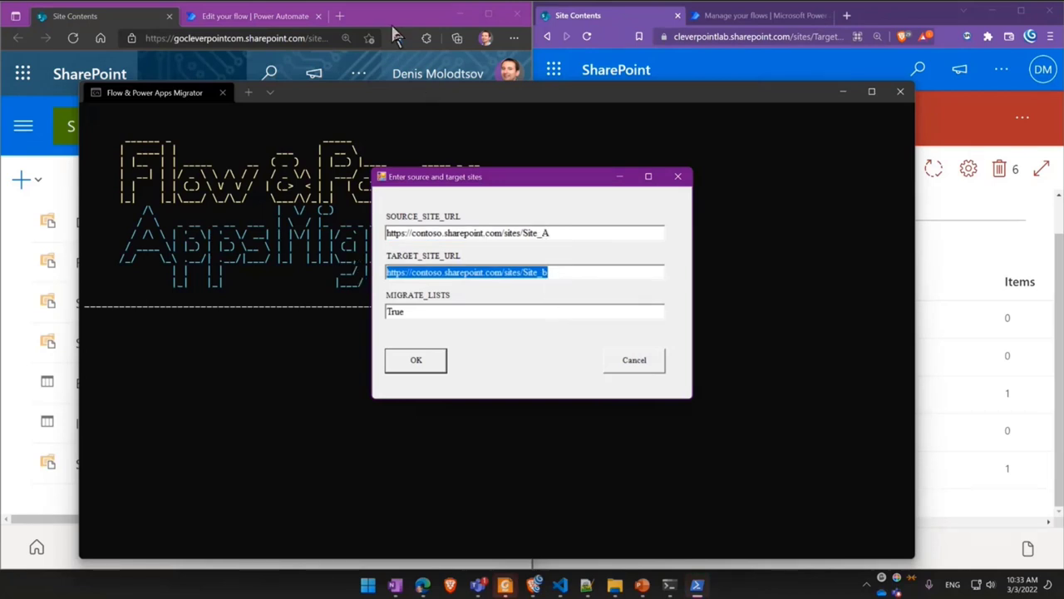
click(287, 38)
click(420, 193)
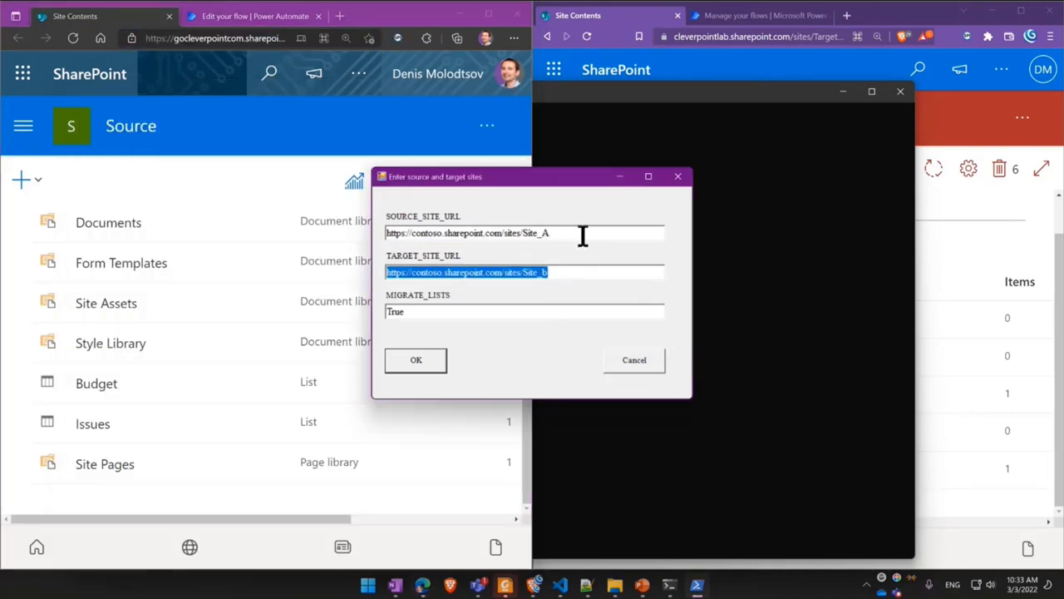
drag(602, 233, 427, 235)
text(https://gocleverpointcom.sharepoint.com/sites/Source_0/_layouts/15/viewlsts.aspx?view=14)
drag(530, 233, 1060, 199)
key(Delete)
Set TARGET_SITE_URL to the Target site root ending at /sites/Target.
click(730, 36)
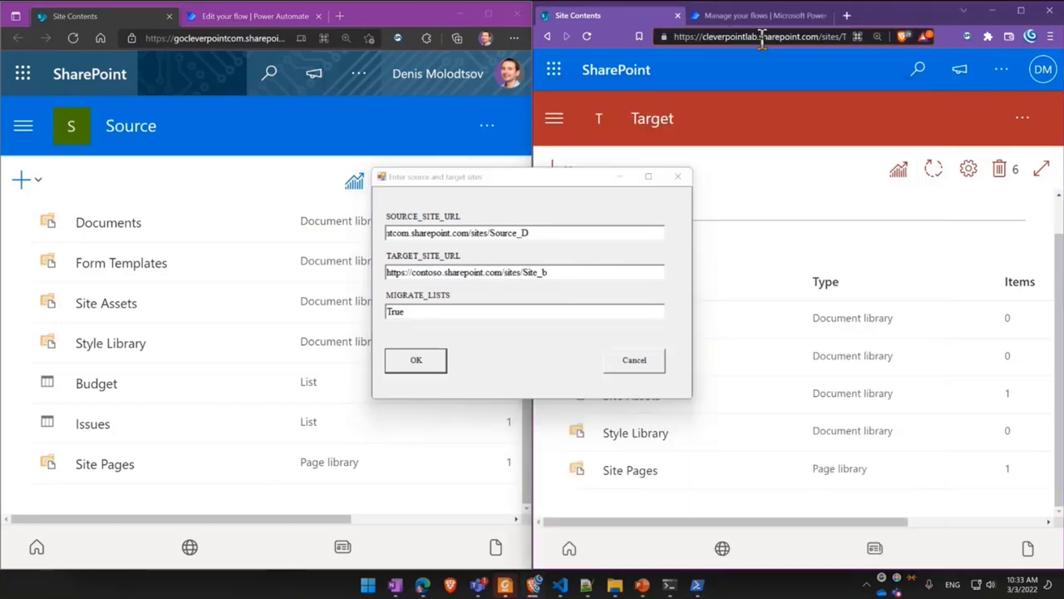
key(ctrl+c)
drag(582, 272, 427, 276)
key(ctrl+v)
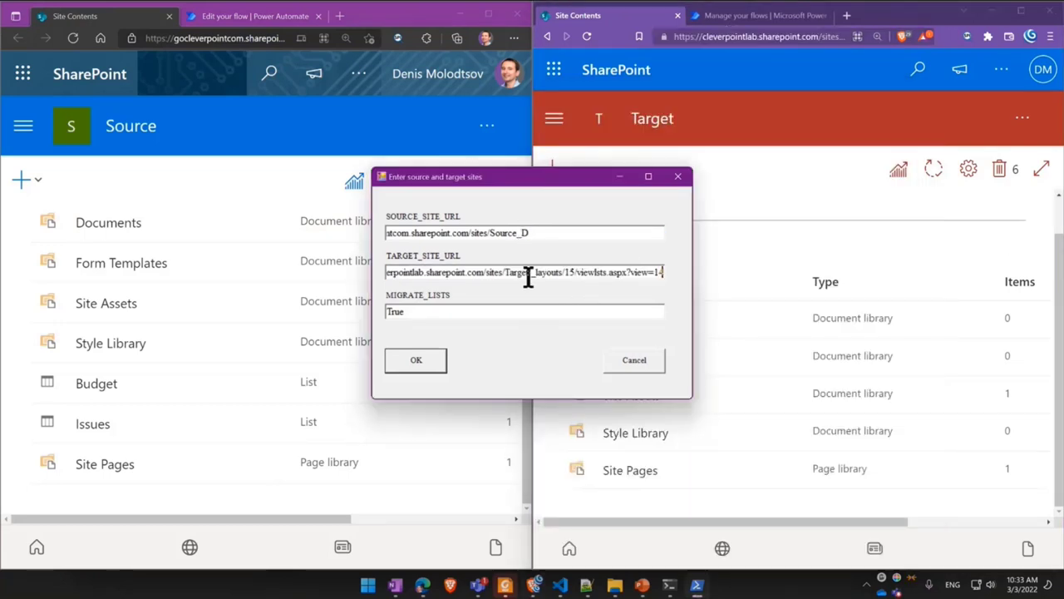
drag(529, 272, 945, 245)
key(Delete)
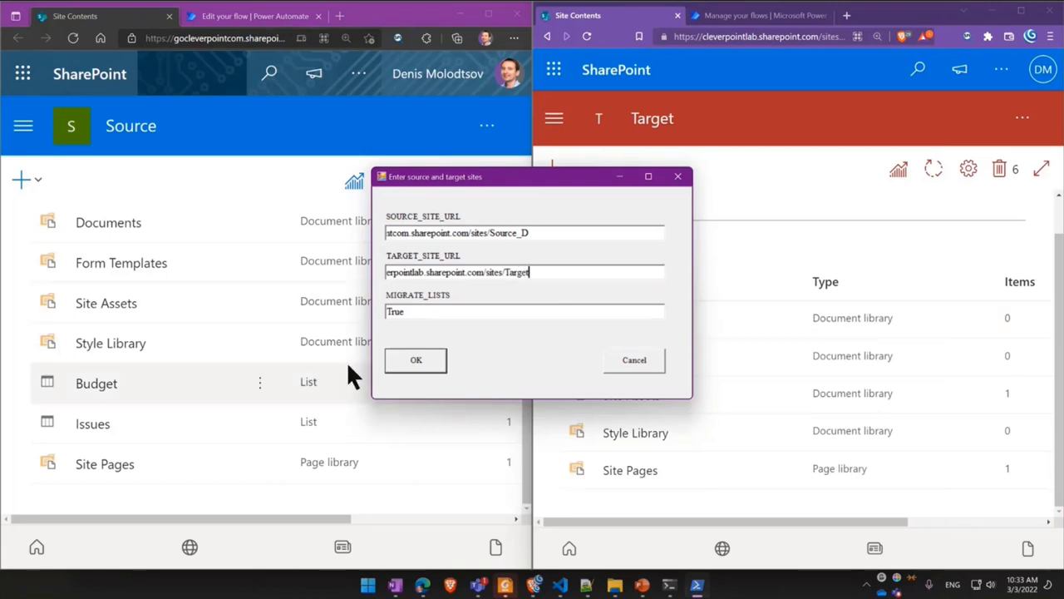
Open the src folder to find the DemoFlow-Migrator zip package, then go back up to FlowPowerAppsMigrator.
click(627, 585)
drag(547, 177, 101, 196)
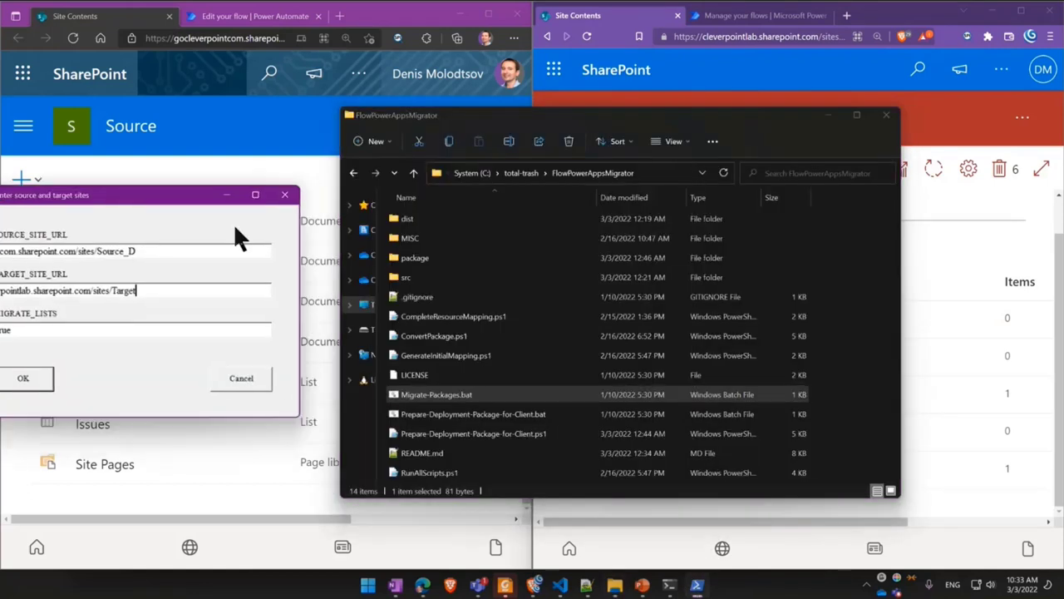
click(407, 279)
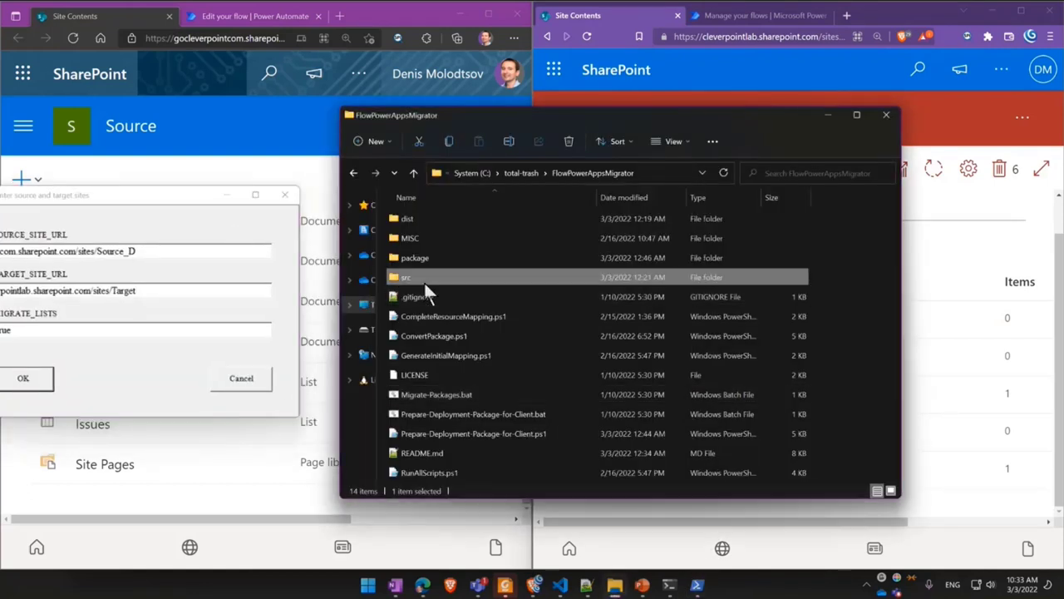
double_click(426, 278)
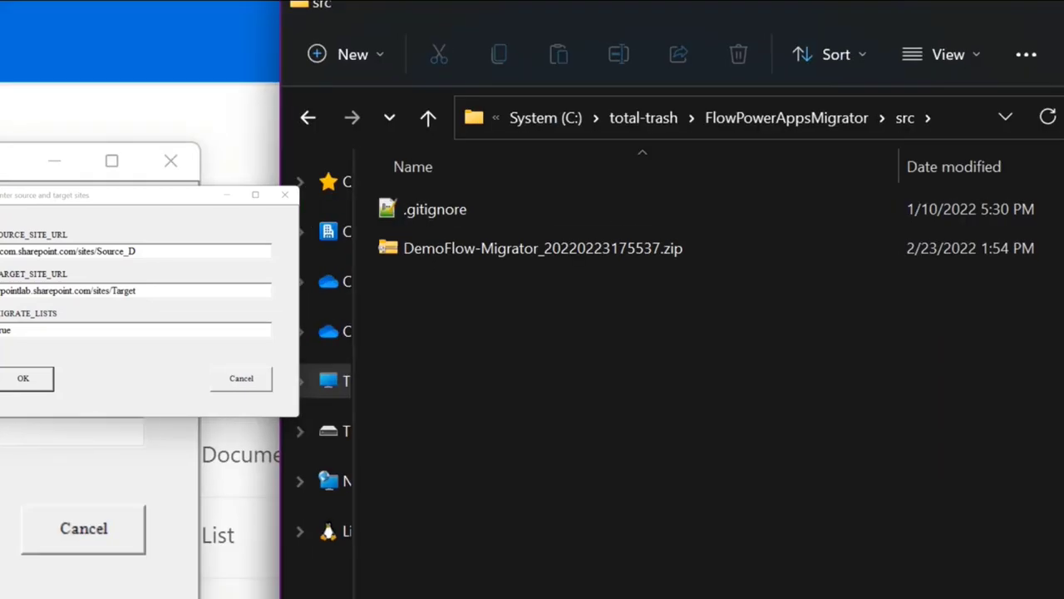
click(410, 234)
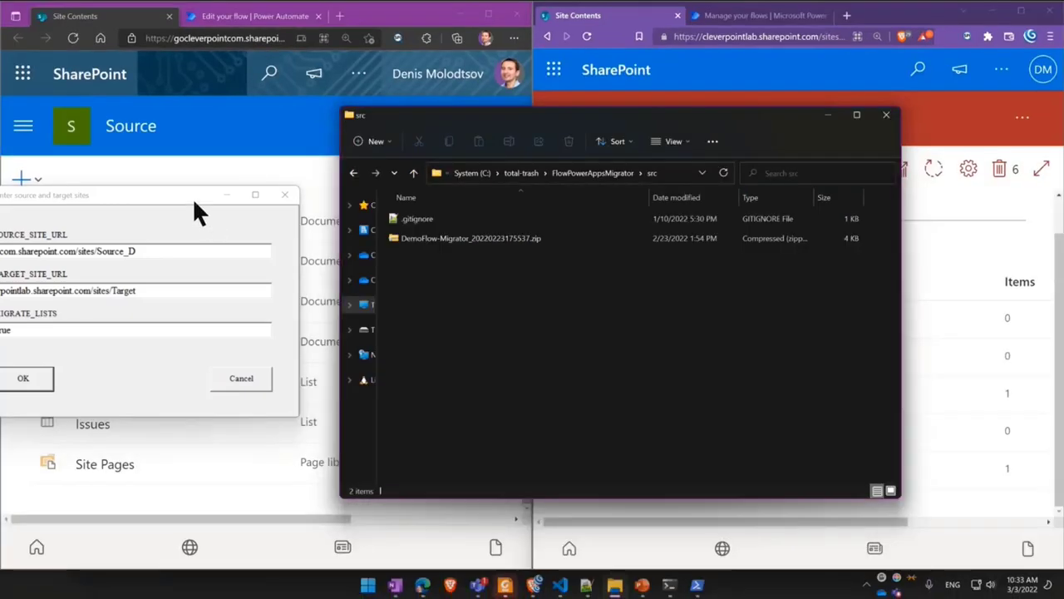
click(592, 173)
Submit the source and target site settings and pick the account for the Source_D sign-in.
drag(199, 200, 653, 184)
click(502, 363)
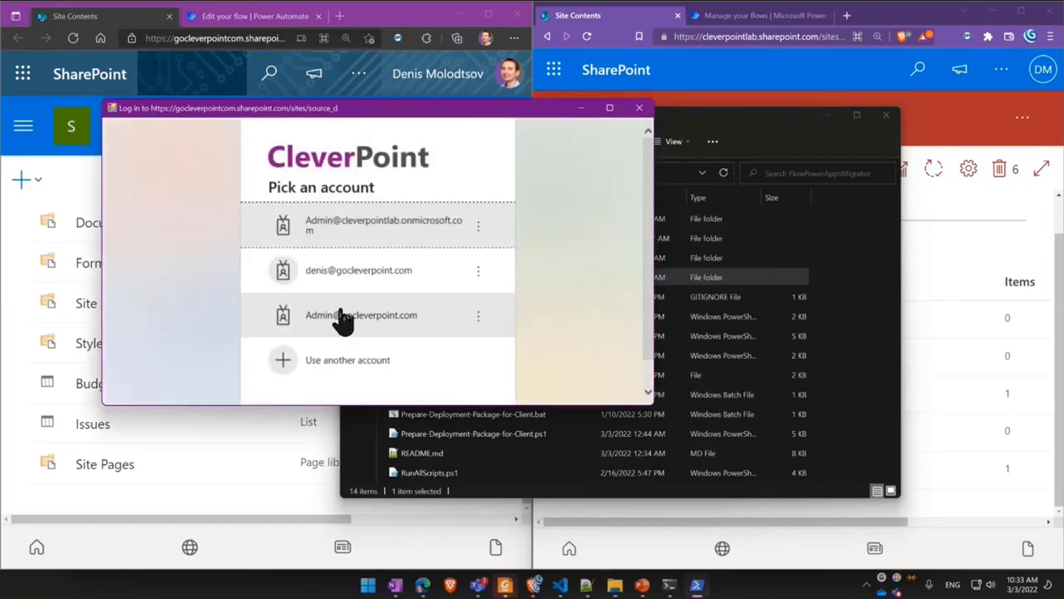
click(409, 289)
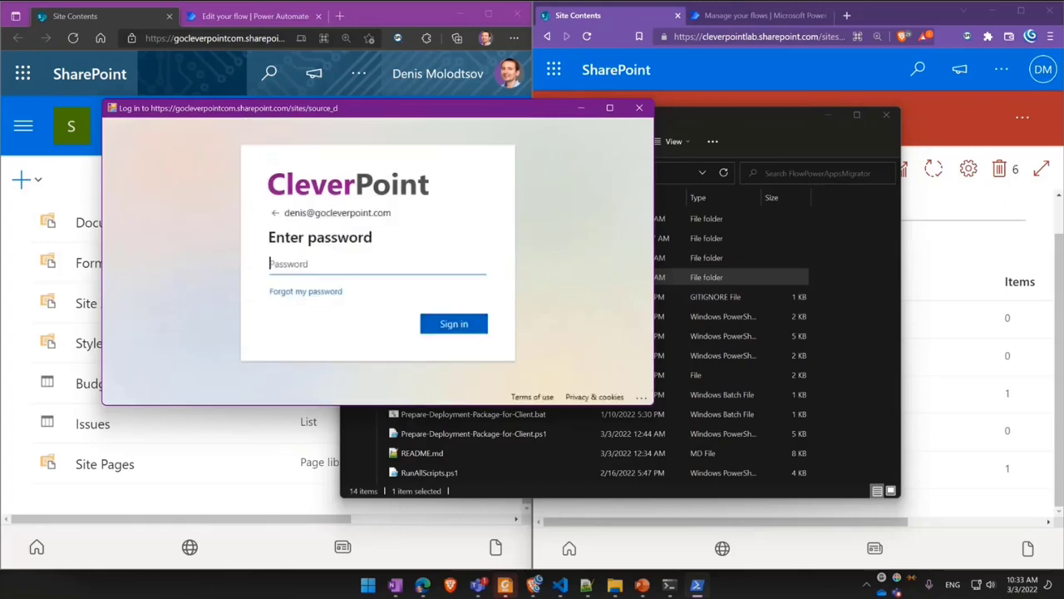
Enter the account password and sign in to the Source site.
click(320, 264)
key(ctrl+v)
click(466, 326)
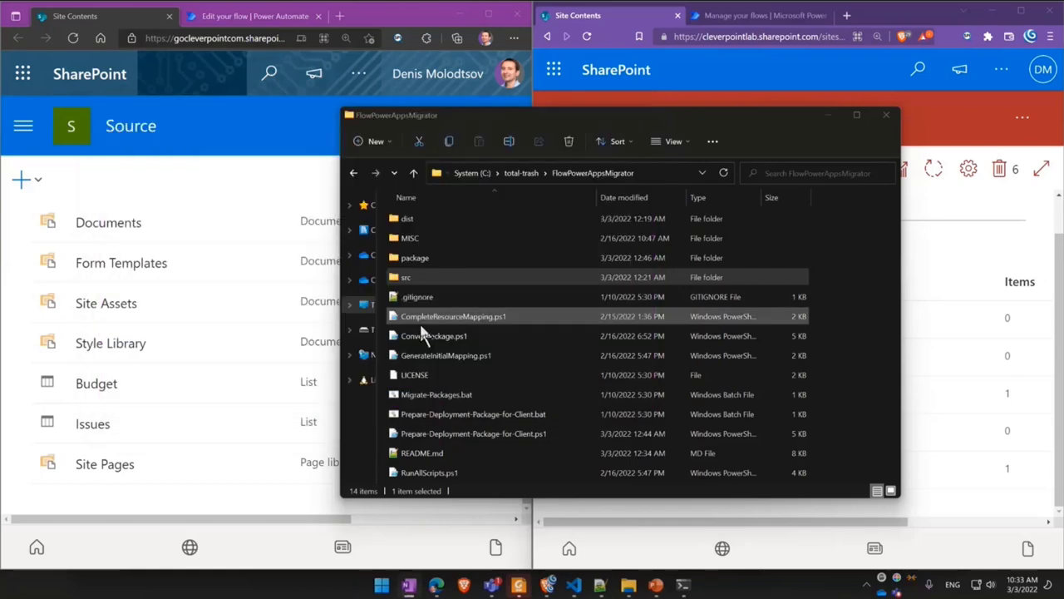
Compare Source and Target contents, then confirm Budget as the list to migrate.
click(682, 585)
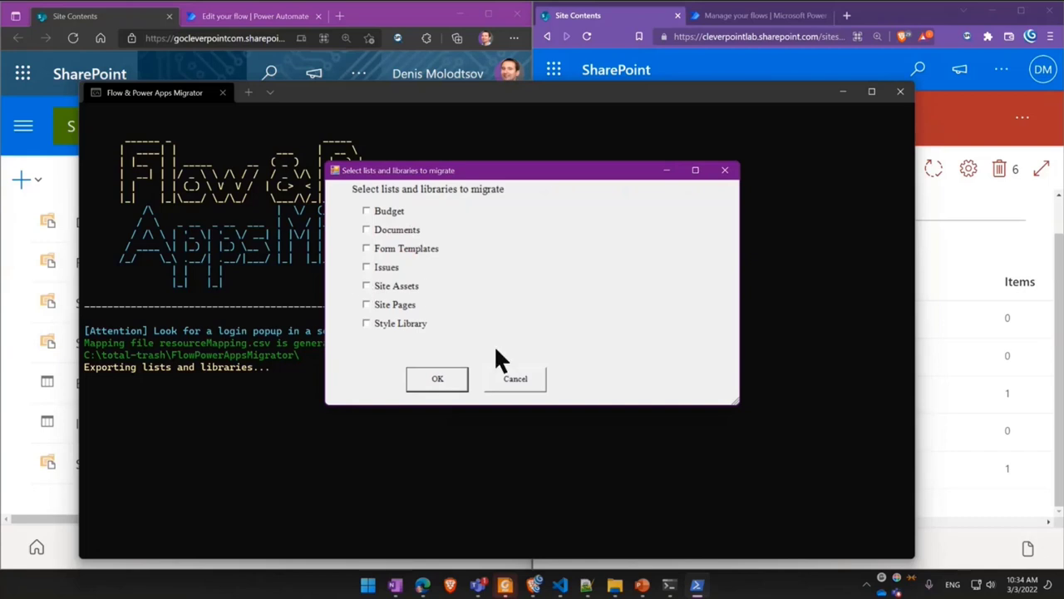
click(59, 187)
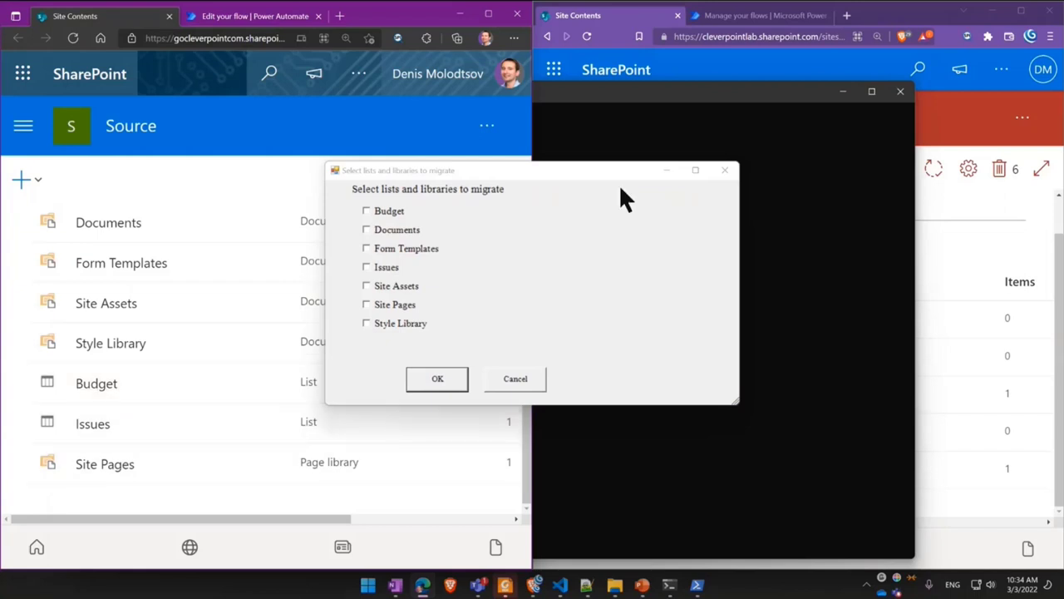
click(974, 219)
drag(646, 176, 455, 70)
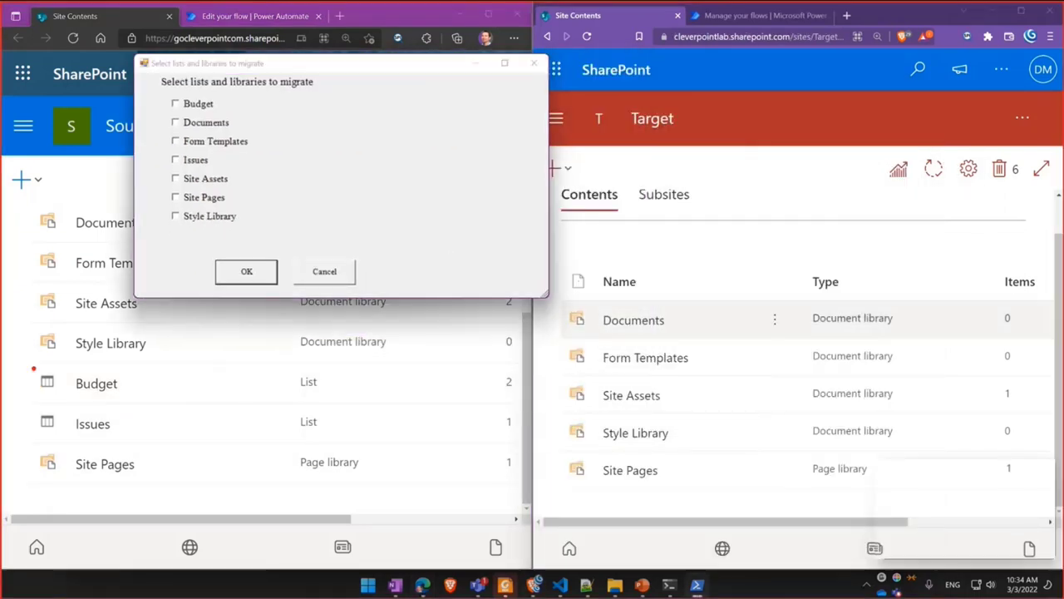
mouse_move(31, 366)
mouse_down()
mouse_move(160, 434)
mouse_move(159, 446)
mouse_up()
mouse_move(133, 399)
mouse_down()
mouse_move(623, 470)
mouse_move(630, 497)
mouse_move(598, 490)
mouse_up()
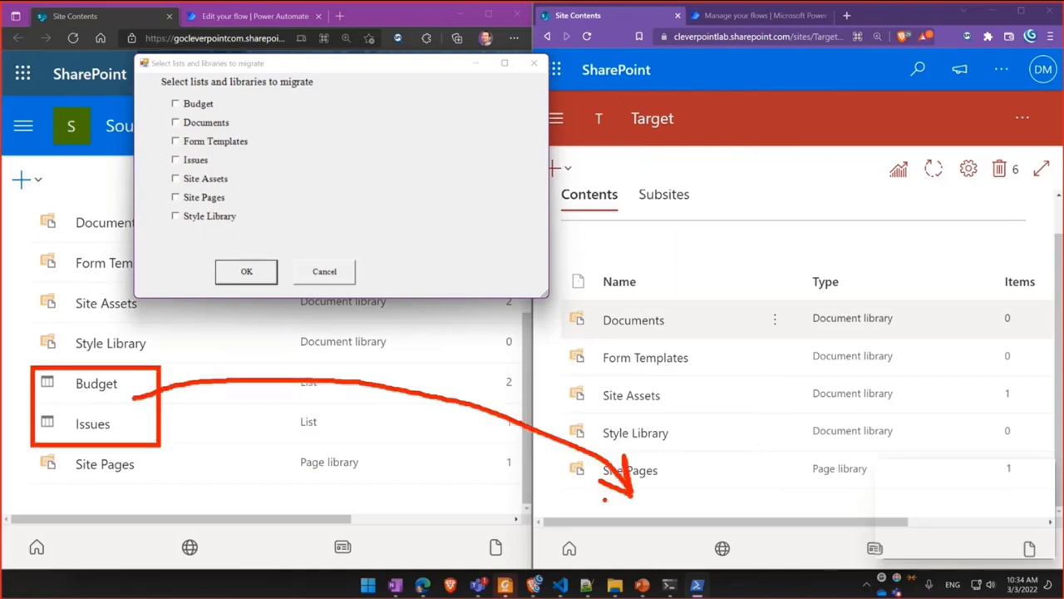
key(Escape)
drag(368, 75, 599, 150)
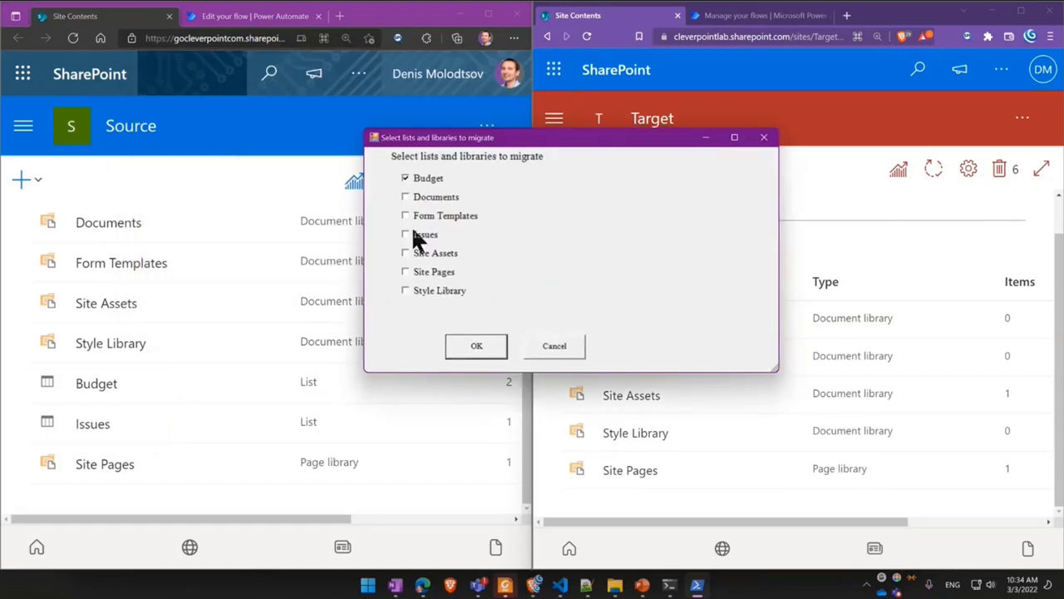
click(472, 355)
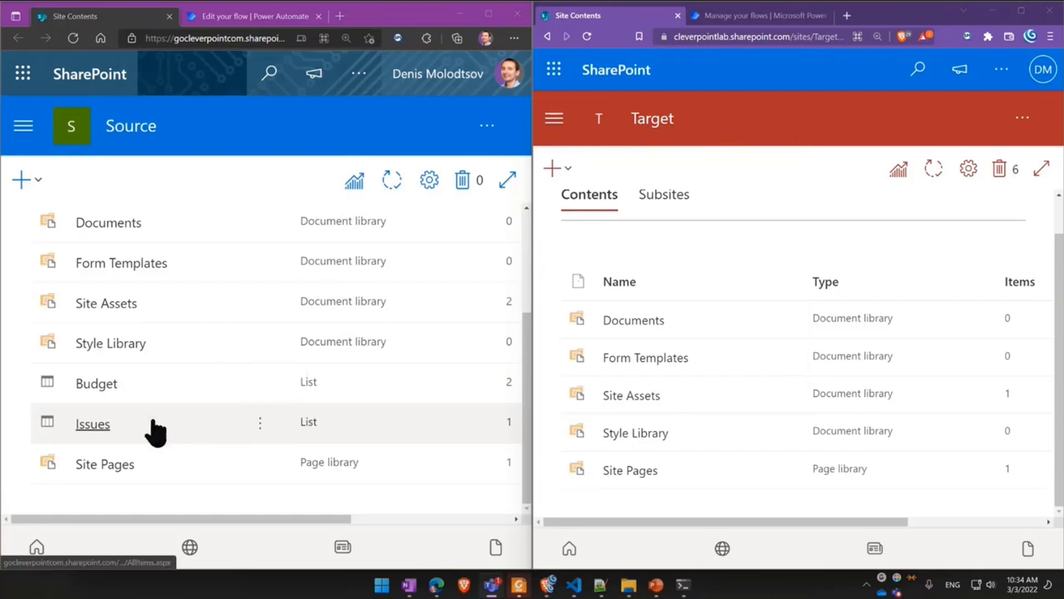
click(682, 585)
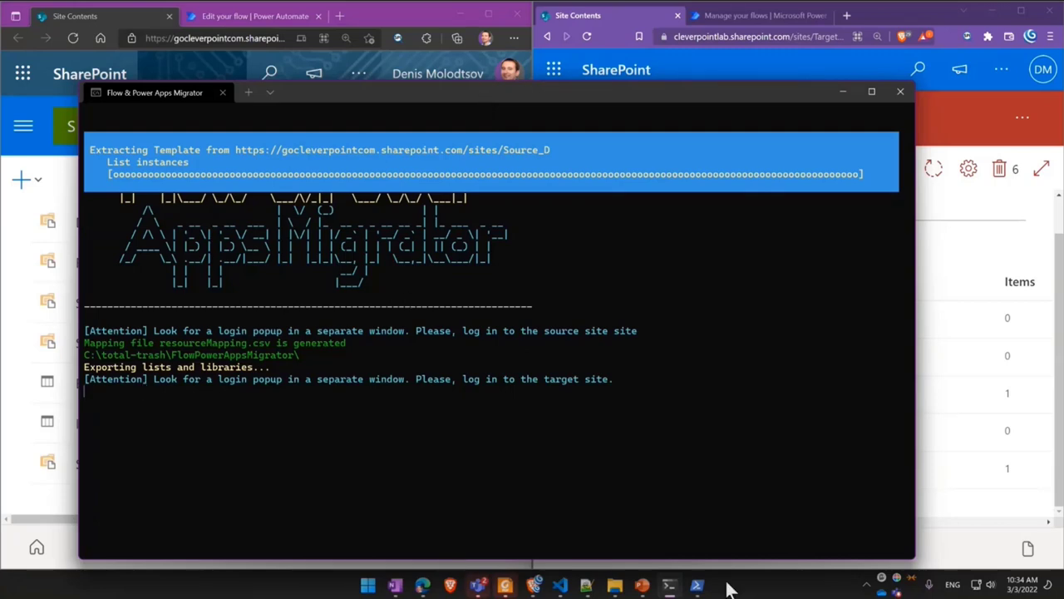
Sign in to the Target site using a different, admin account.
click(697, 586)
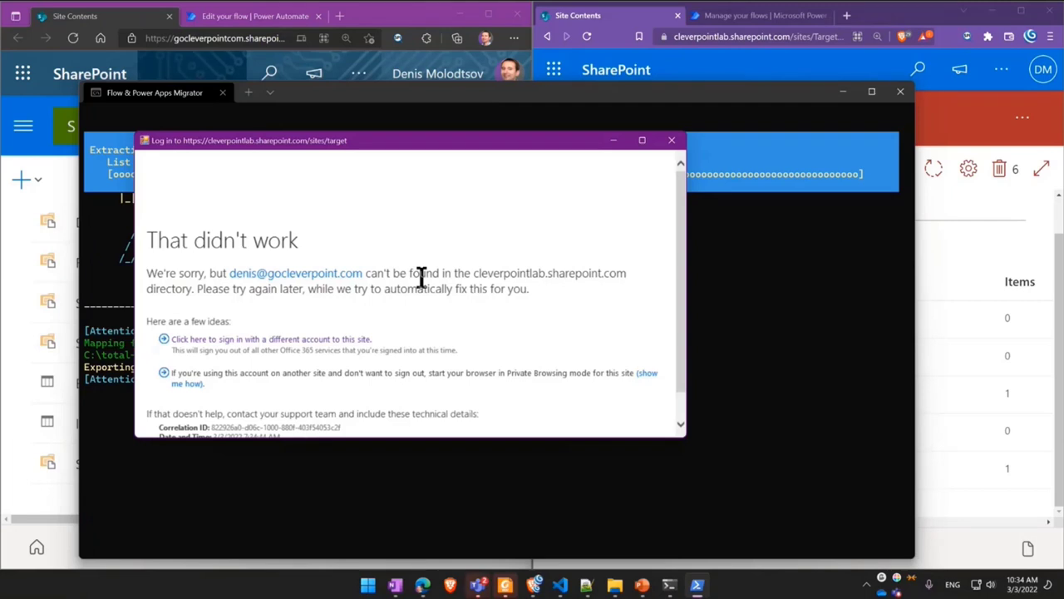
click(257, 339)
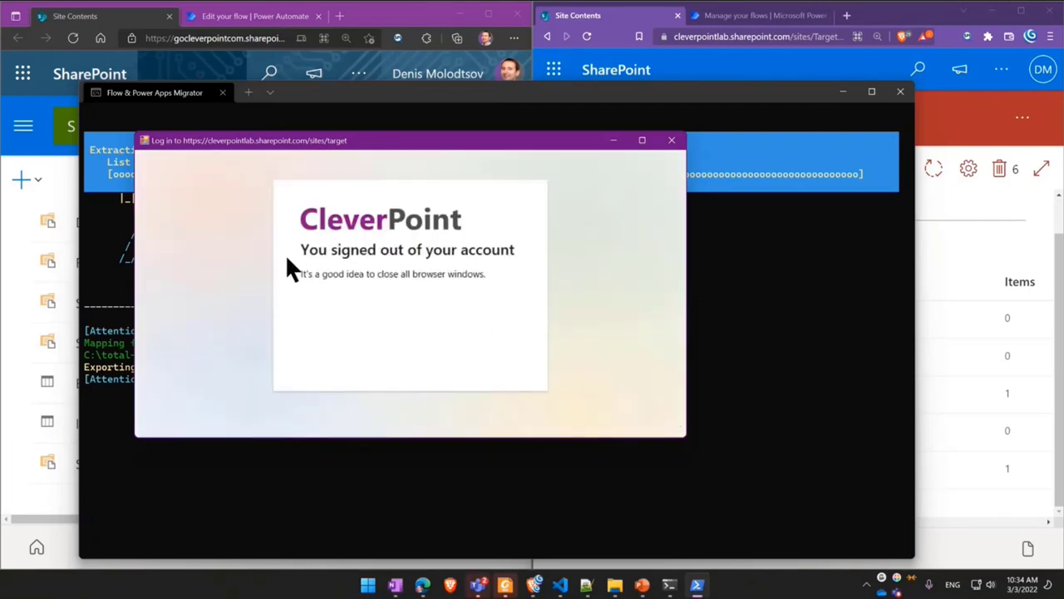
click(443, 304)
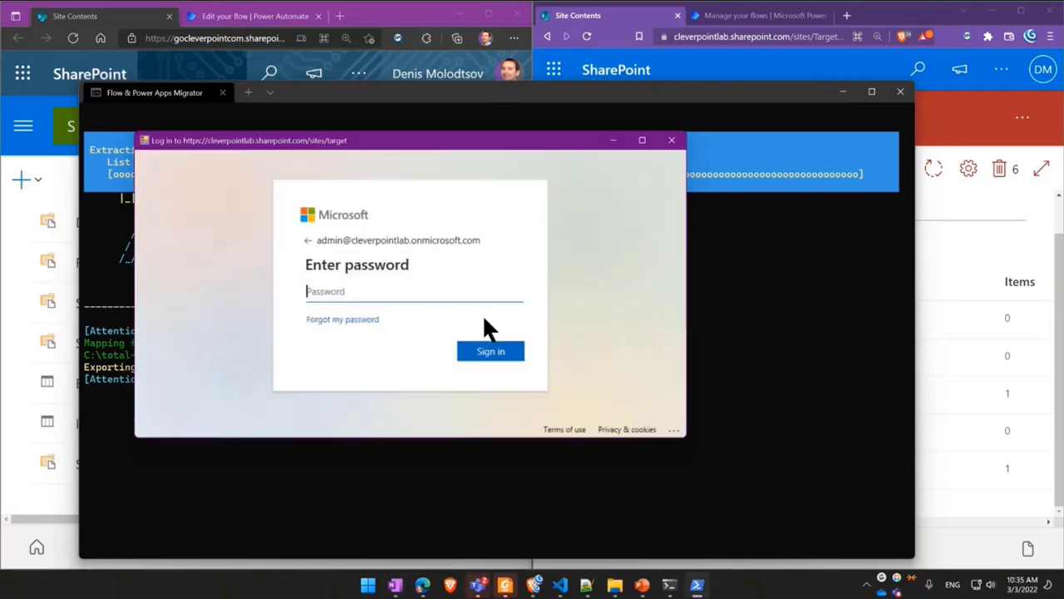
click(482, 350)
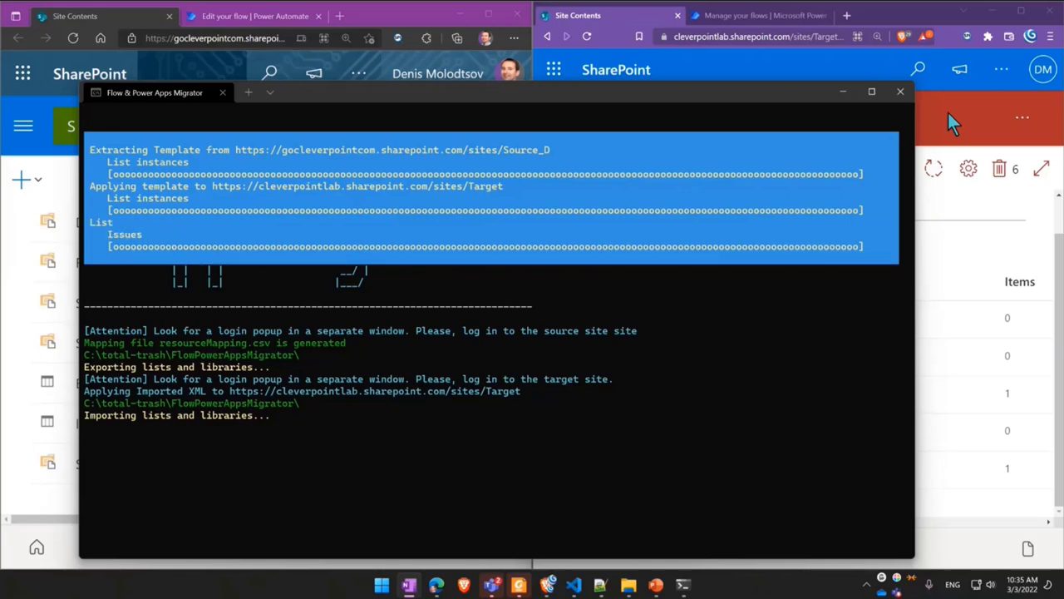
Locate Converted_DemoFlow-Migrator_20220223175537.zip in the dist folder and select the folder's full path.
drag(763, 92, 756, 79)
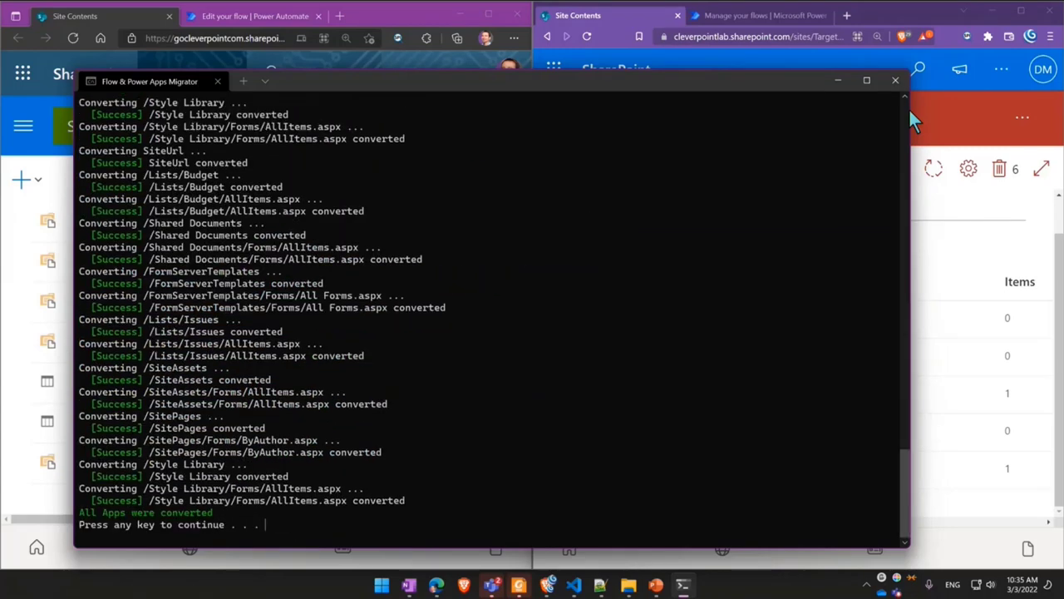
mouse_move(628, 584)
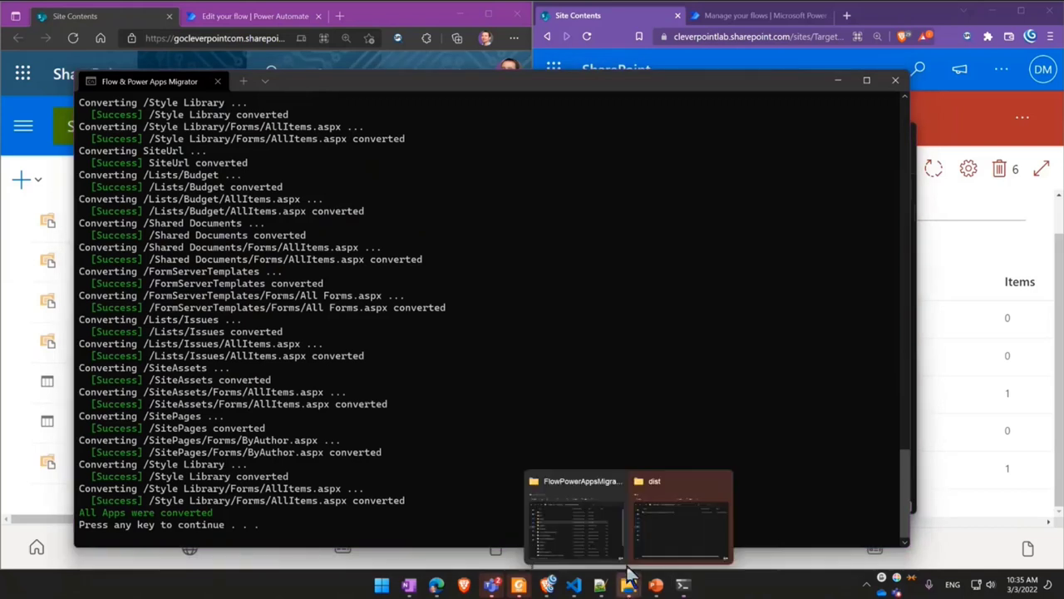
click(677, 553)
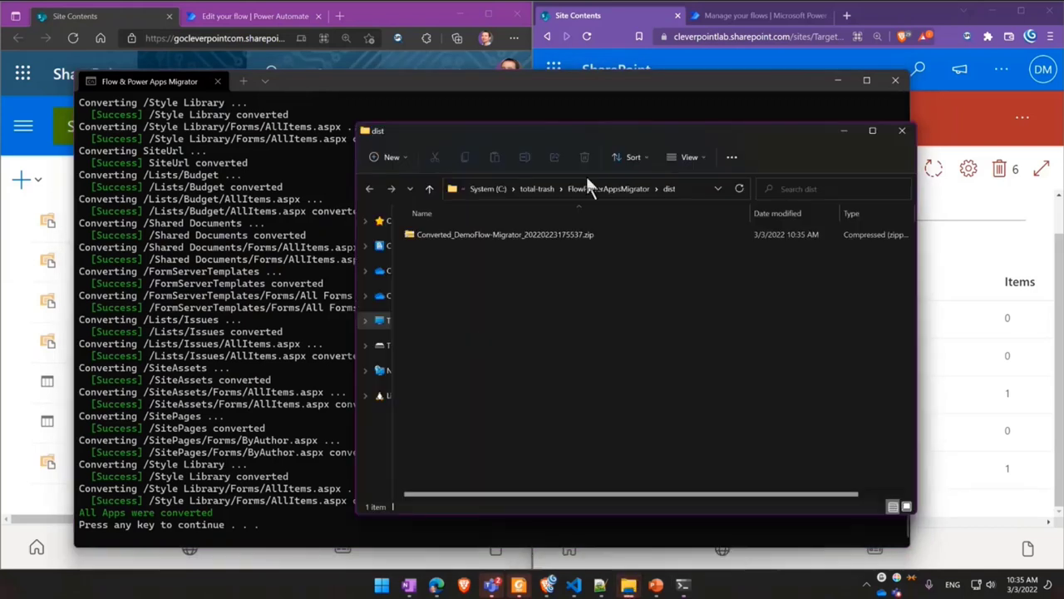
click(686, 191)
click(593, 264)
click(501, 239)
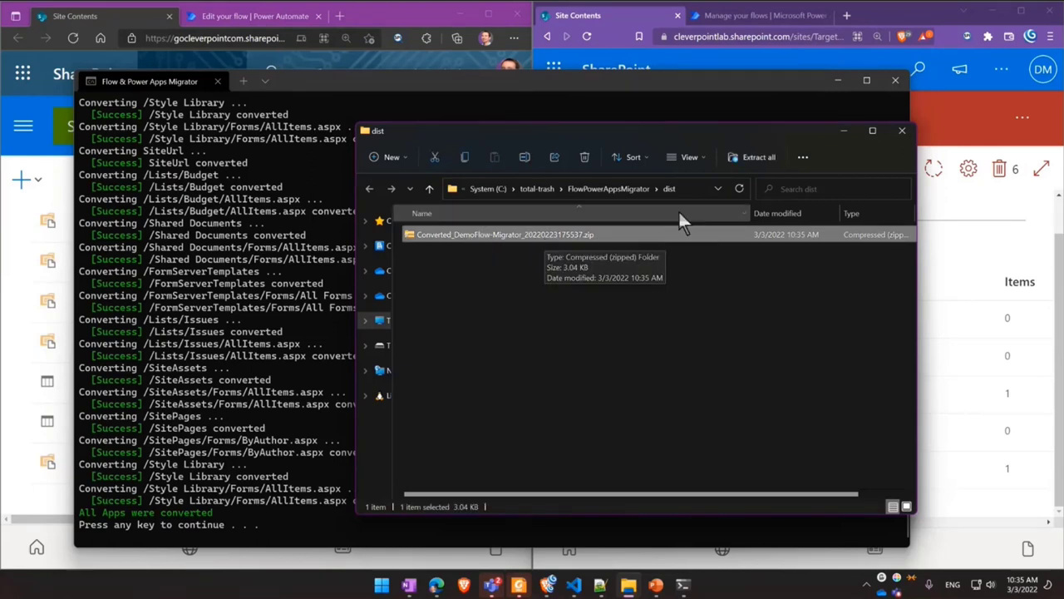
click(681, 188)
key(ctrl+c)
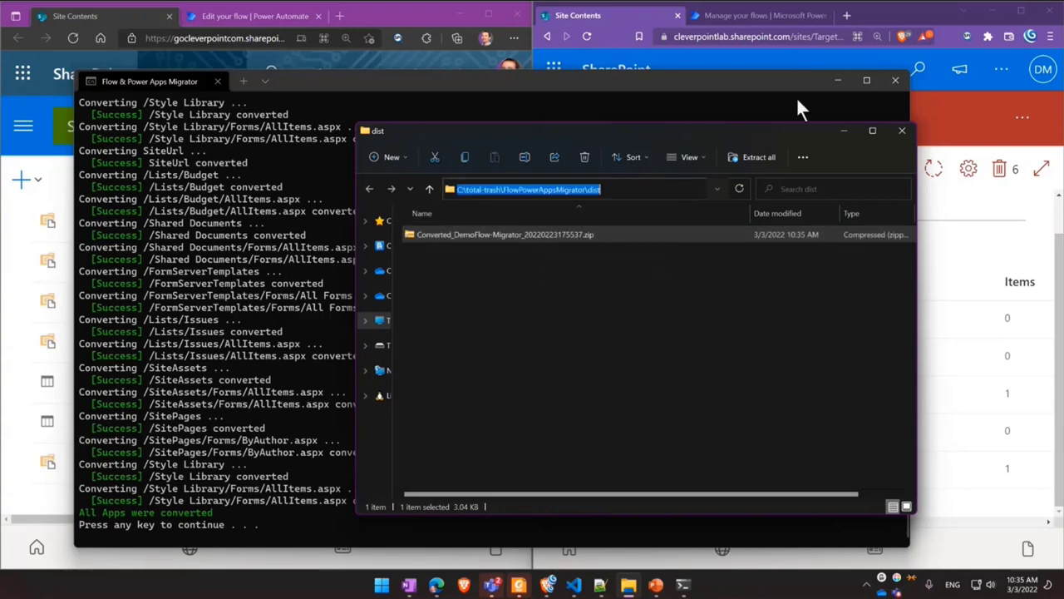
Upload Converted_DemoFlow-Migrator_20220223175537.zip from the dist folder on Power Automate's Import package page.
click(769, 60)
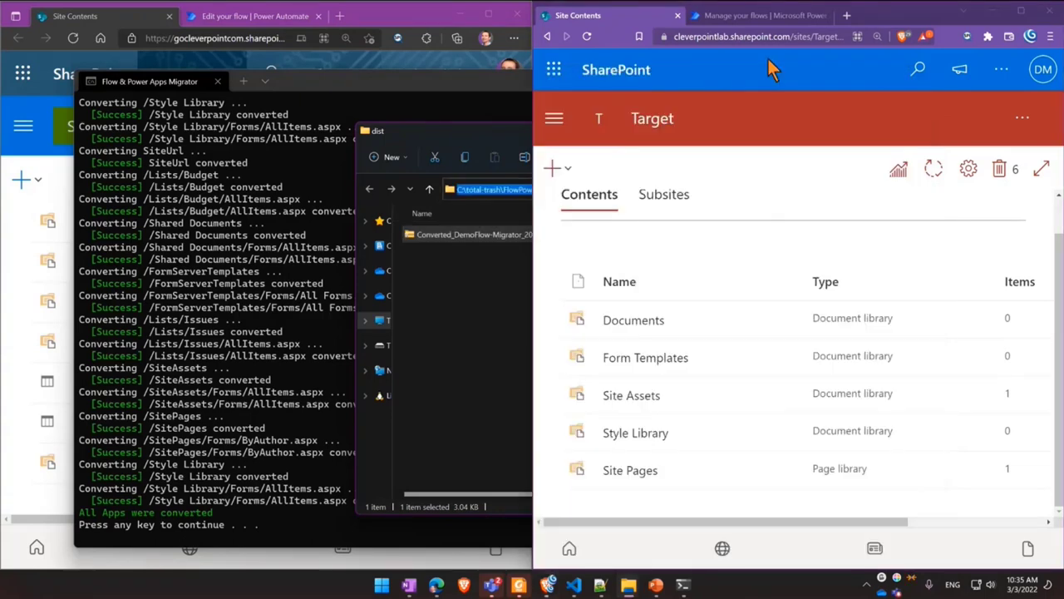
click(752, 15)
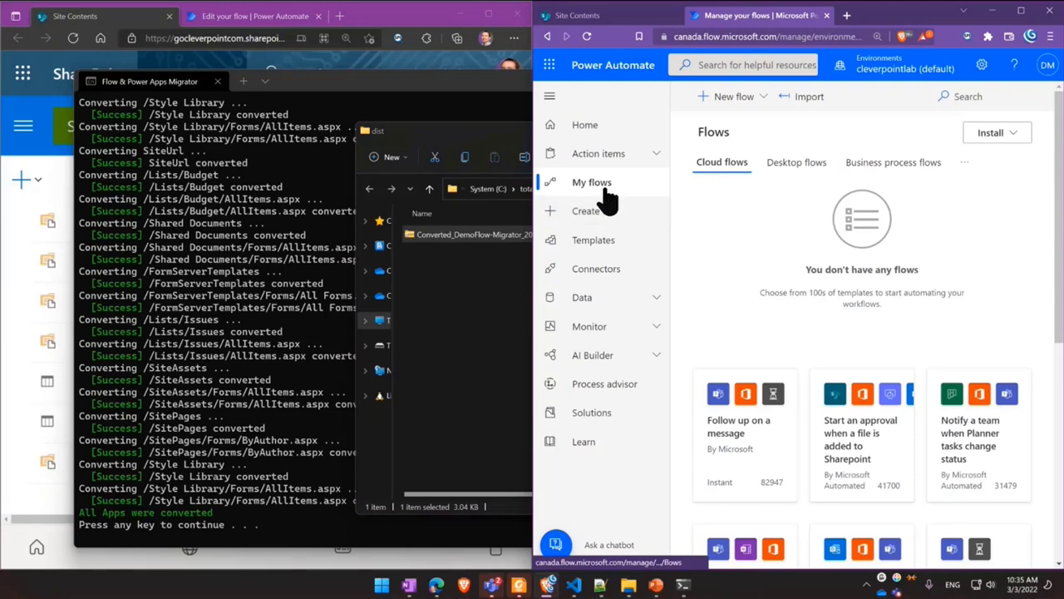
click(806, 96)
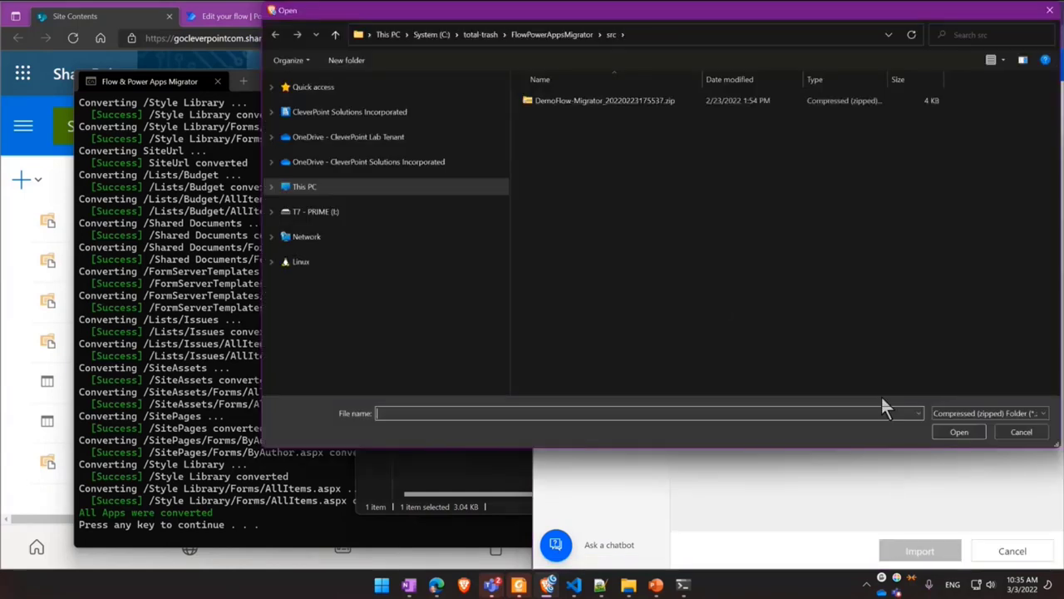
key(ctrl+v)
click(958, 436)
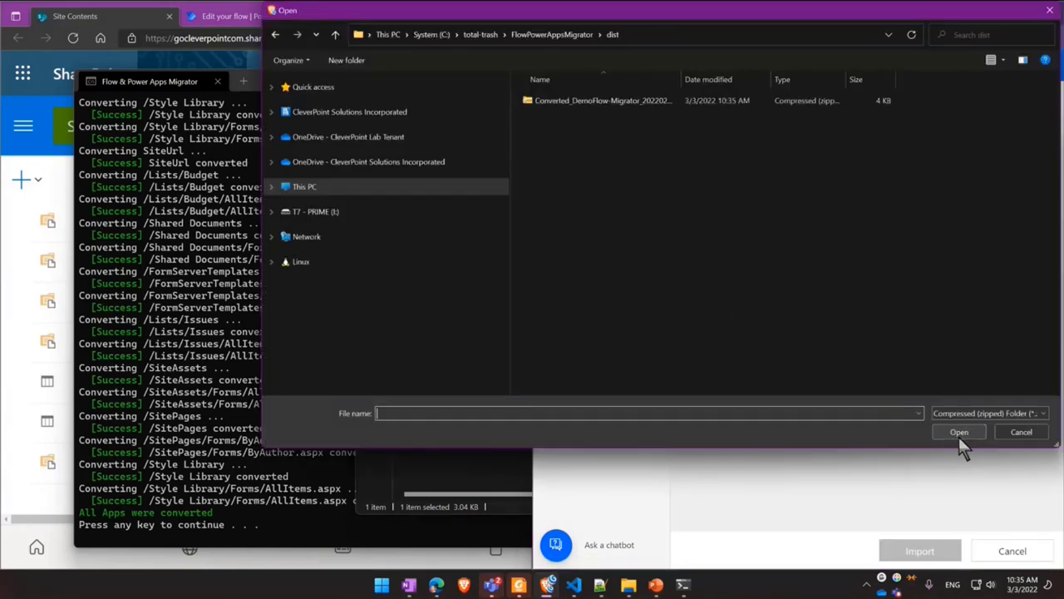
click(690, 100)
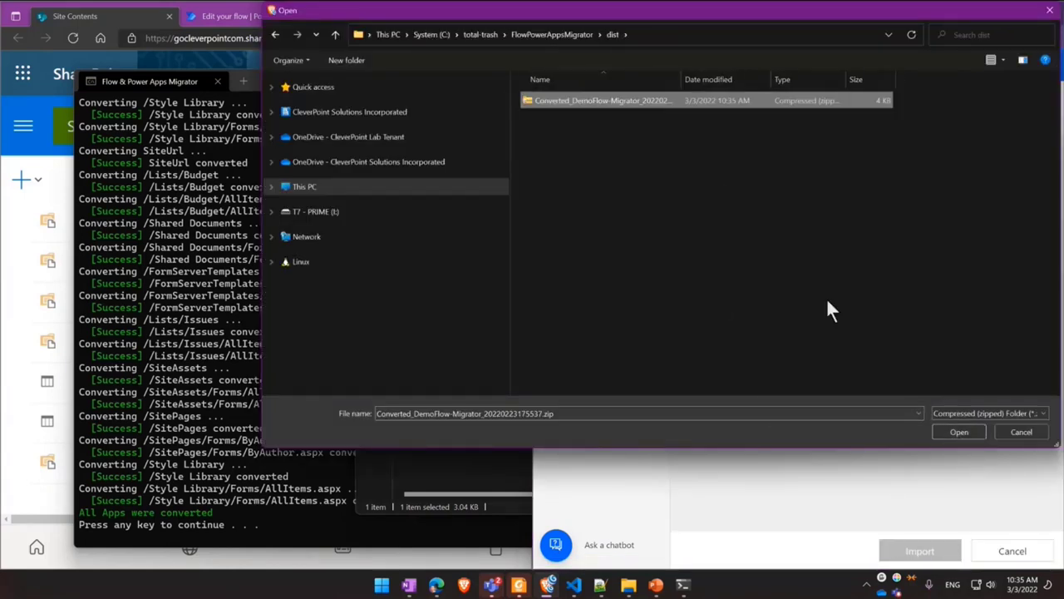
key(Return)
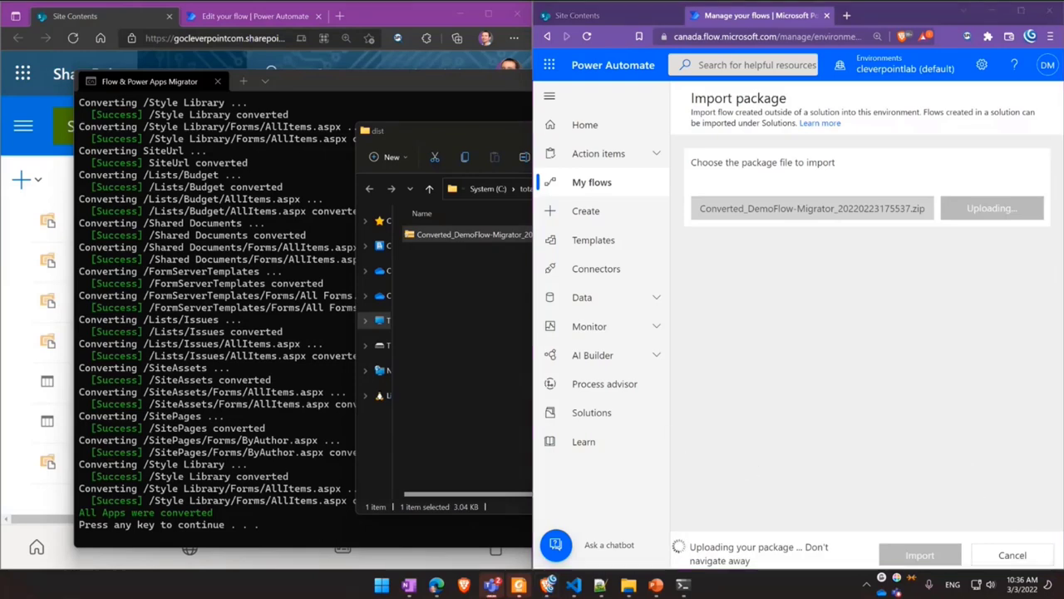
Map the package's SharePoint connection to the existing admin connection and import Demo Flow - Migrator.
scroll(969, 422, down, 5)
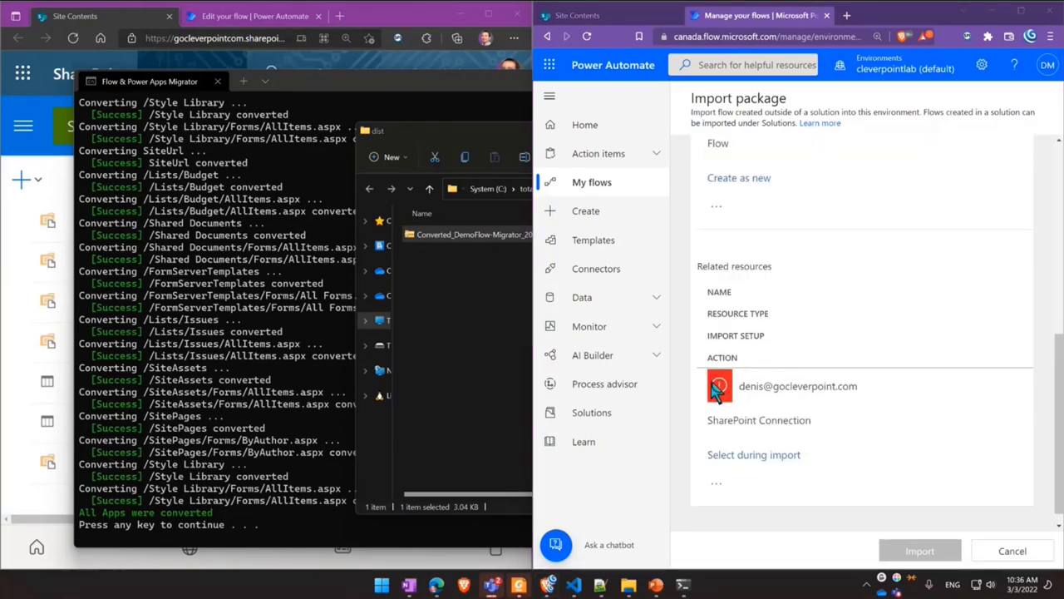
click(790, 384)
click(794, 391)
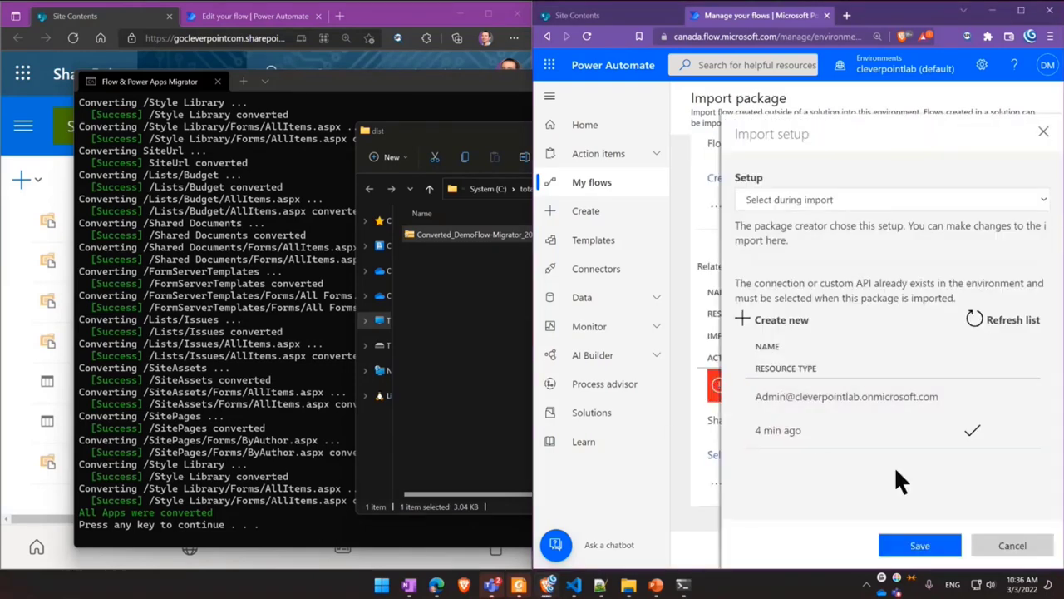
click(899, 542)
click(915, 547)
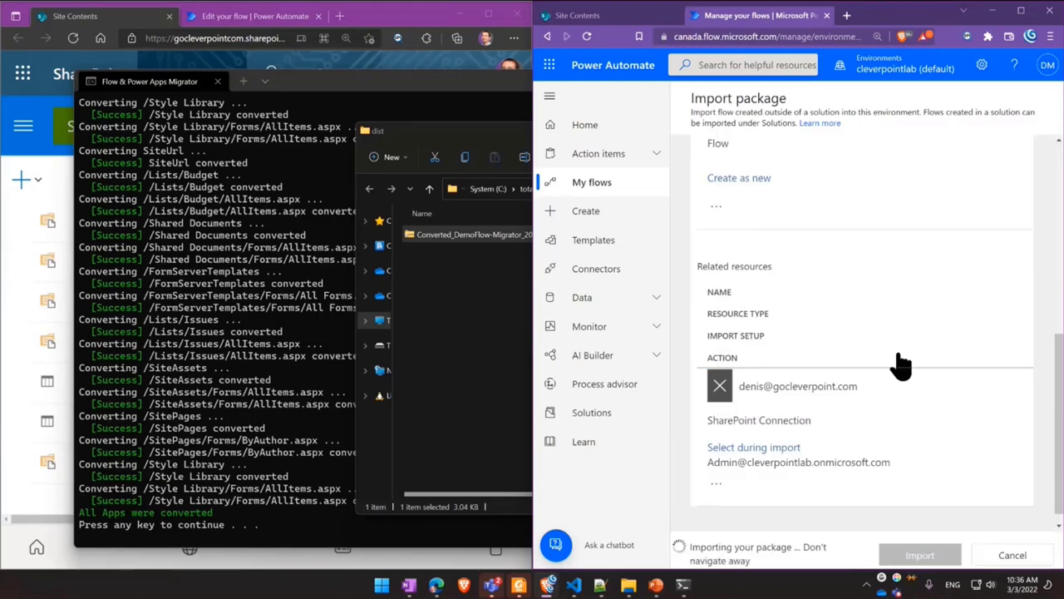
scroll(900, 364, up, 3)
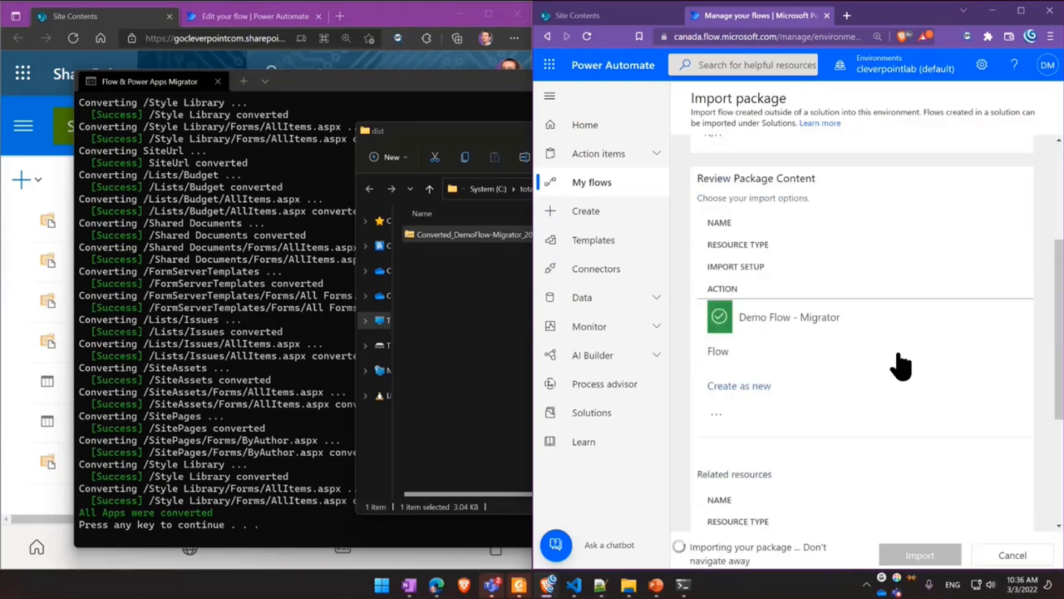
scroll(900, 364, up, 3)
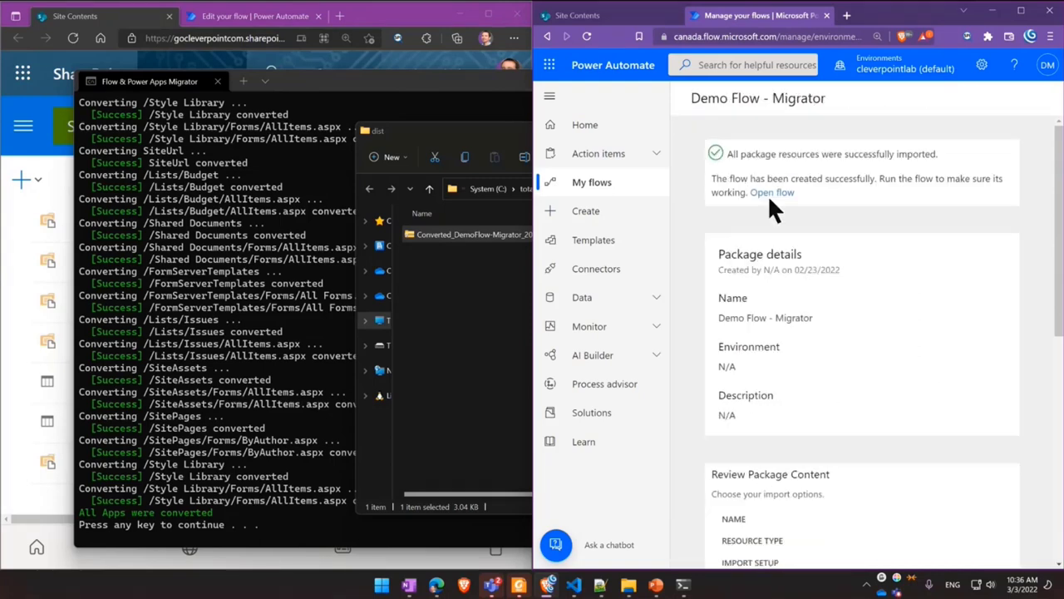
Open the imported flow and inspect its 'When an item is created' trigger's Site Address.
click(772, 195)
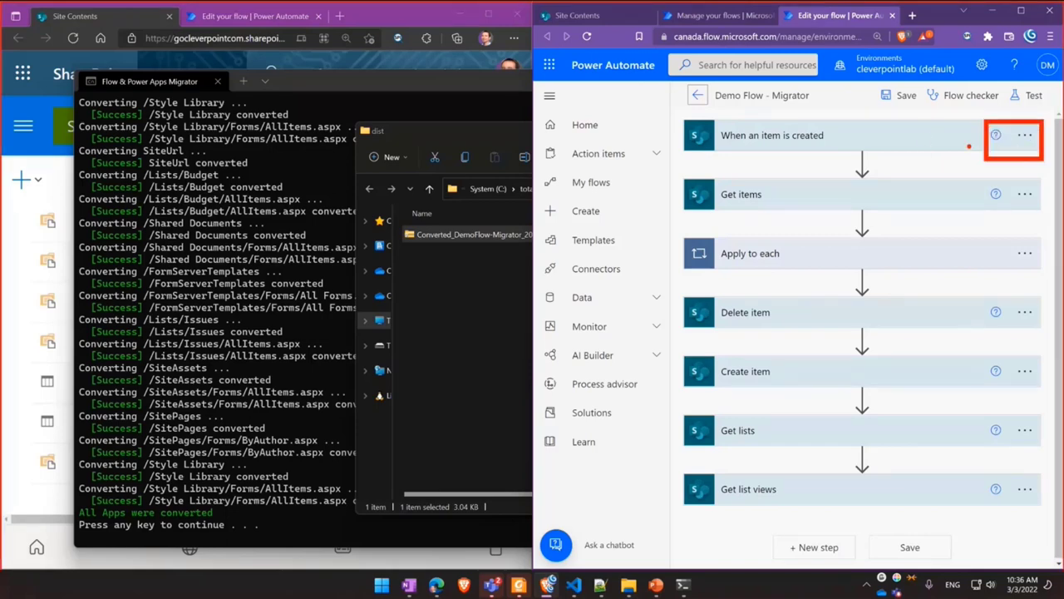
click(849, 143)
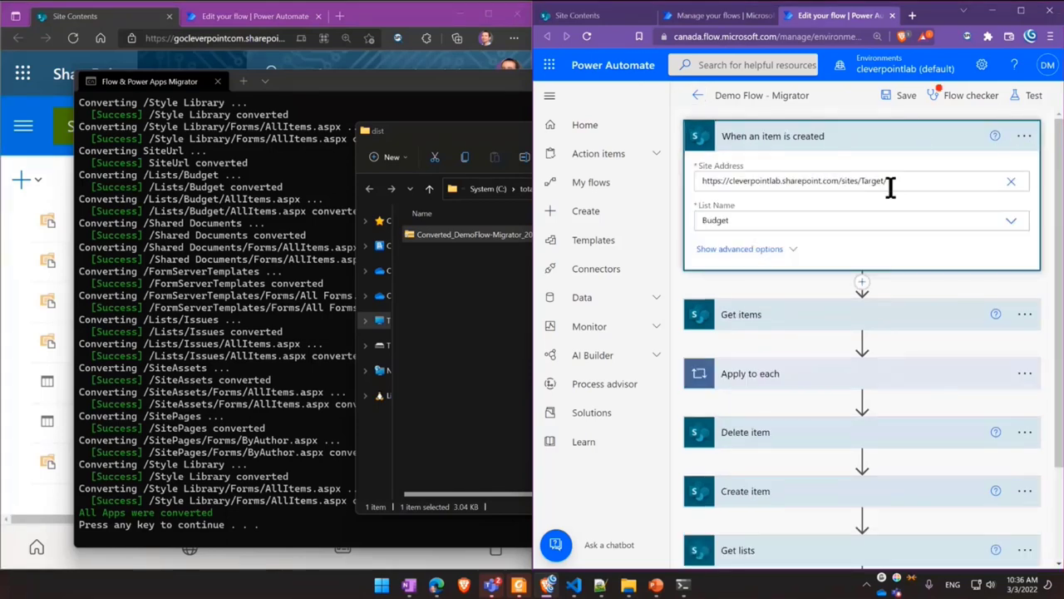
triple_click(933, 180)
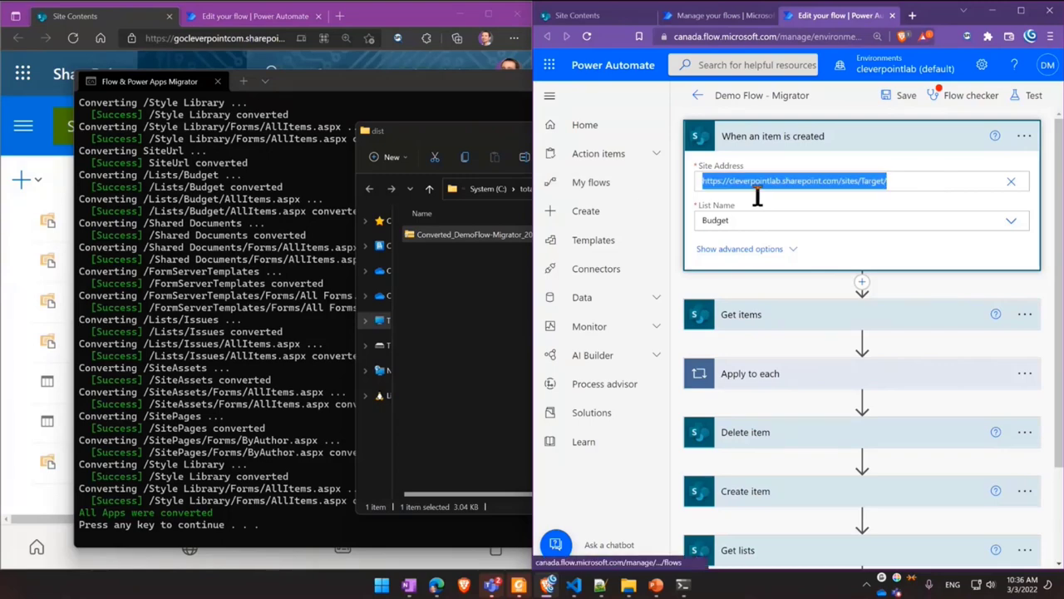
click(898, 183)
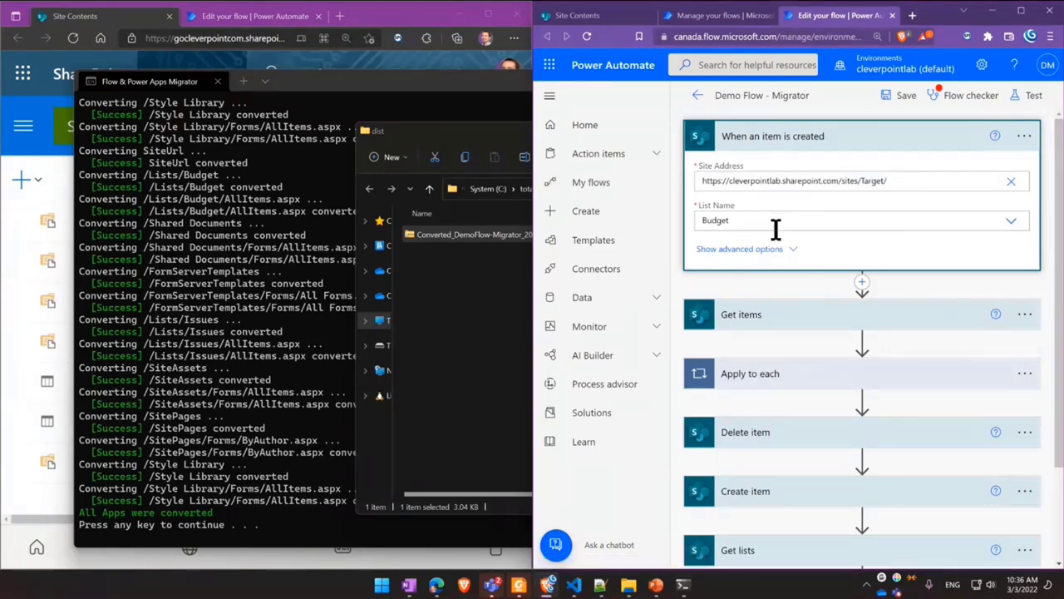
Compare against the source flow's trigger and the Target site's lists, keeping the Budget list.
click(239, 18)
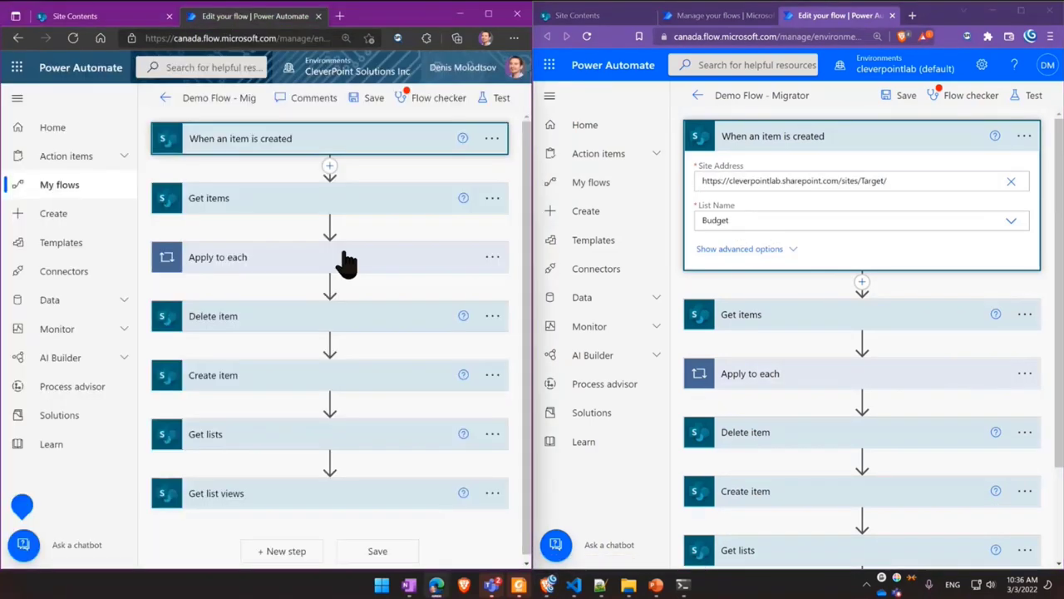
click(363, 140)
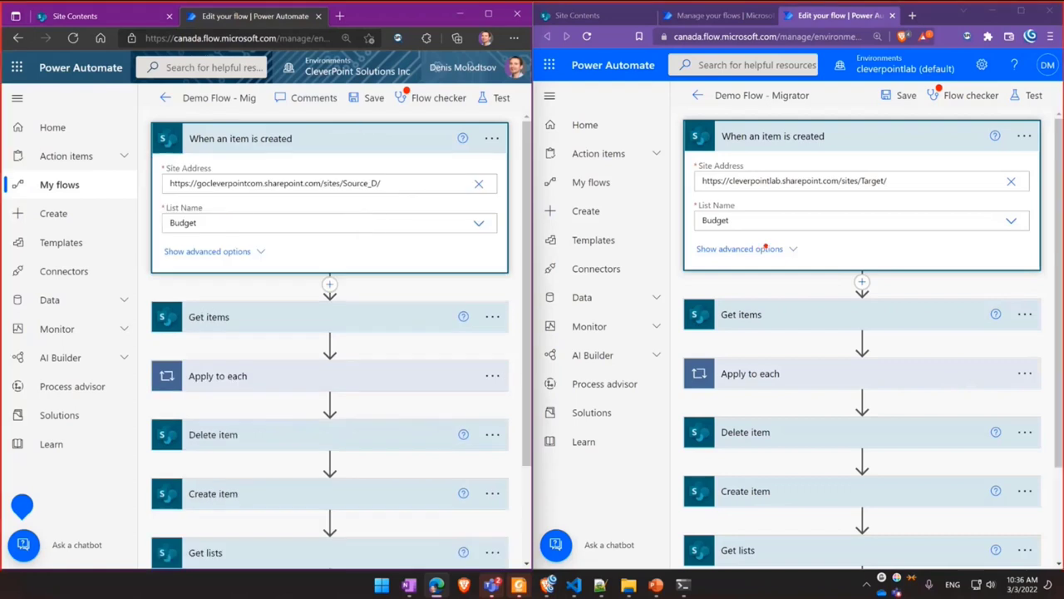
click(777, 222)
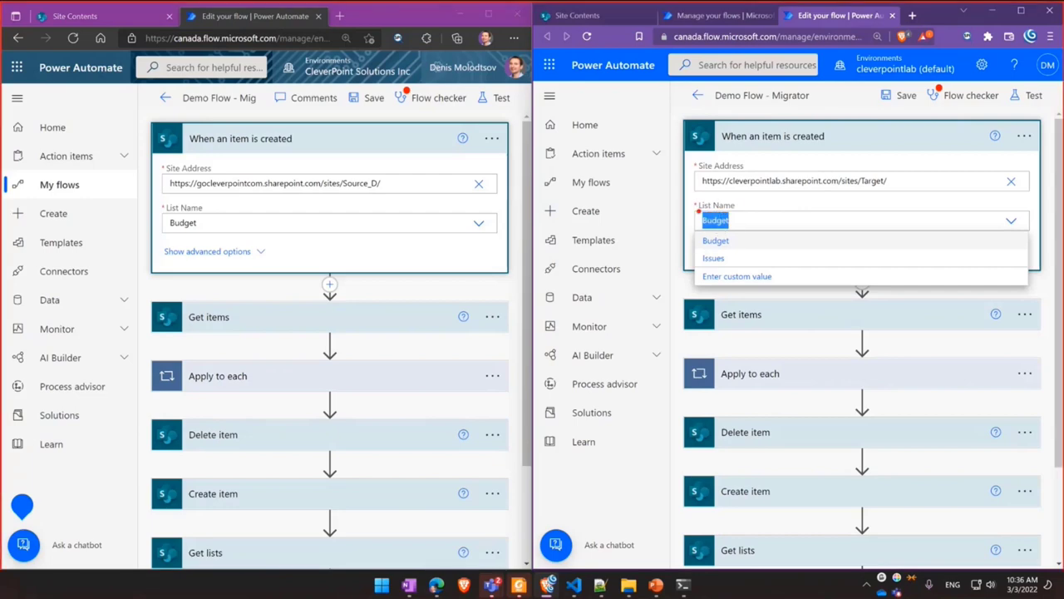
click(600, 15)
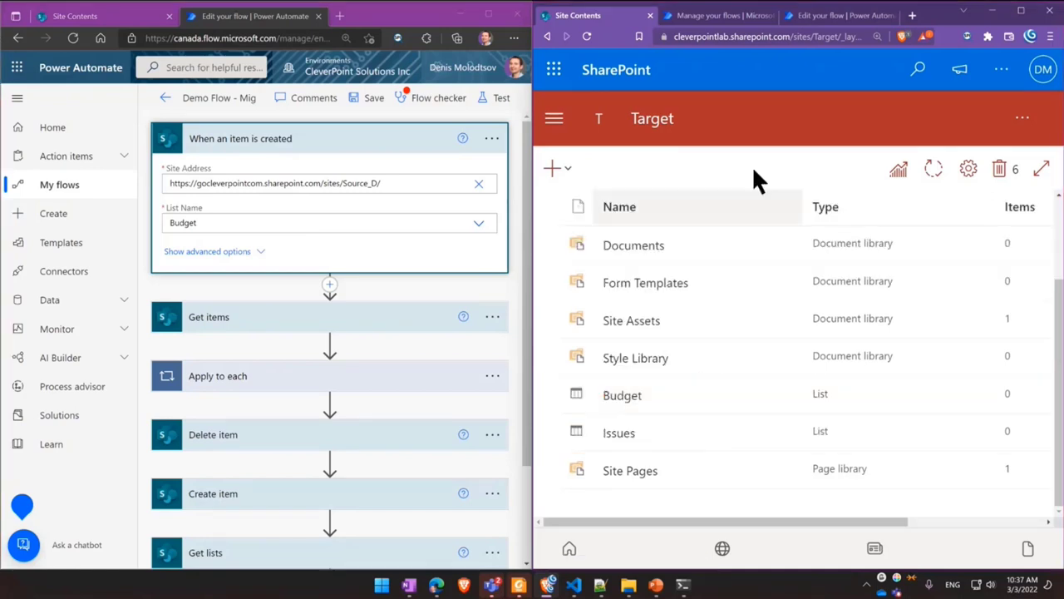
click(844, 16)
click(844, 145)
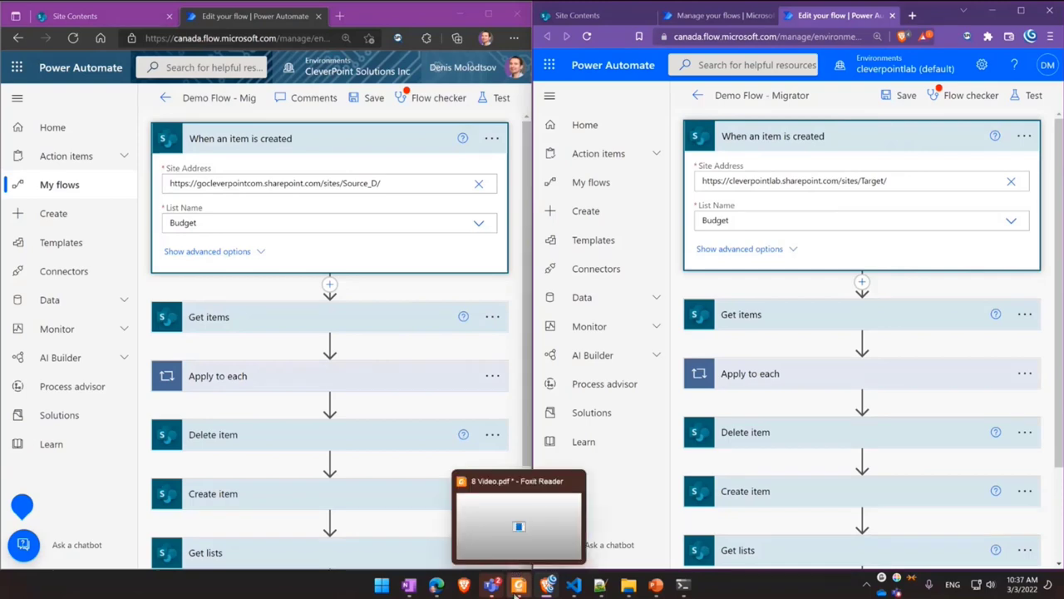
Go up from the dist folder to FlowPowerAppsMigrator and select its src folder.
mouse_move(628, 585)
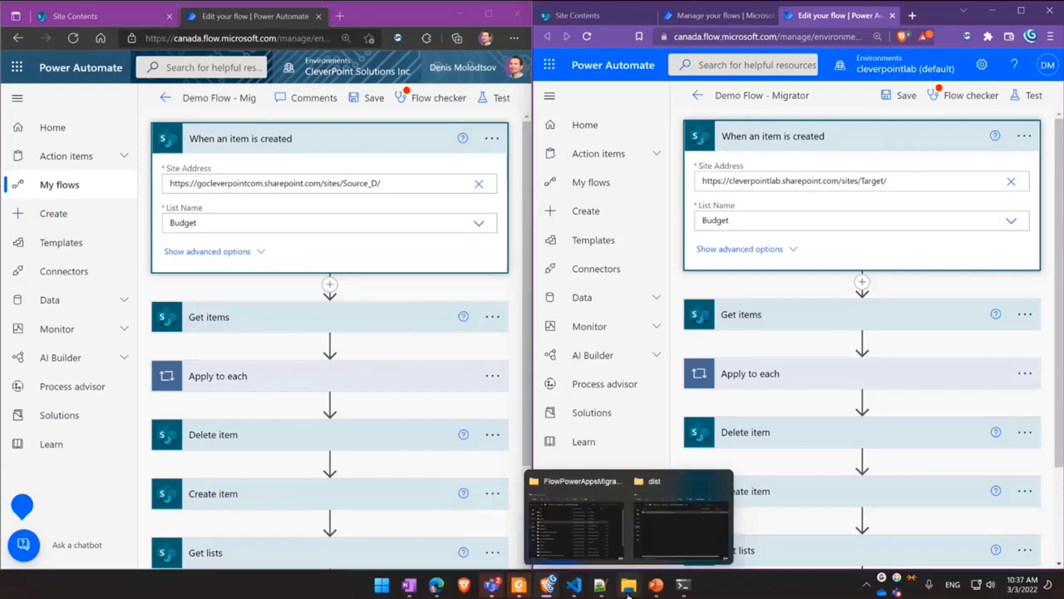
click(666, 527)
click(619, 189)
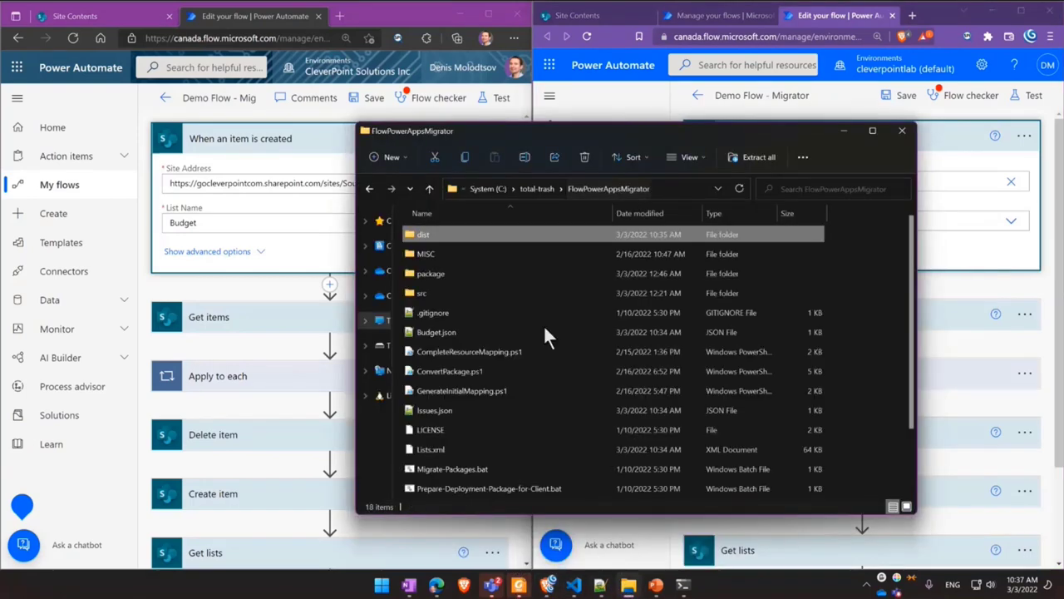
click(430, 292)
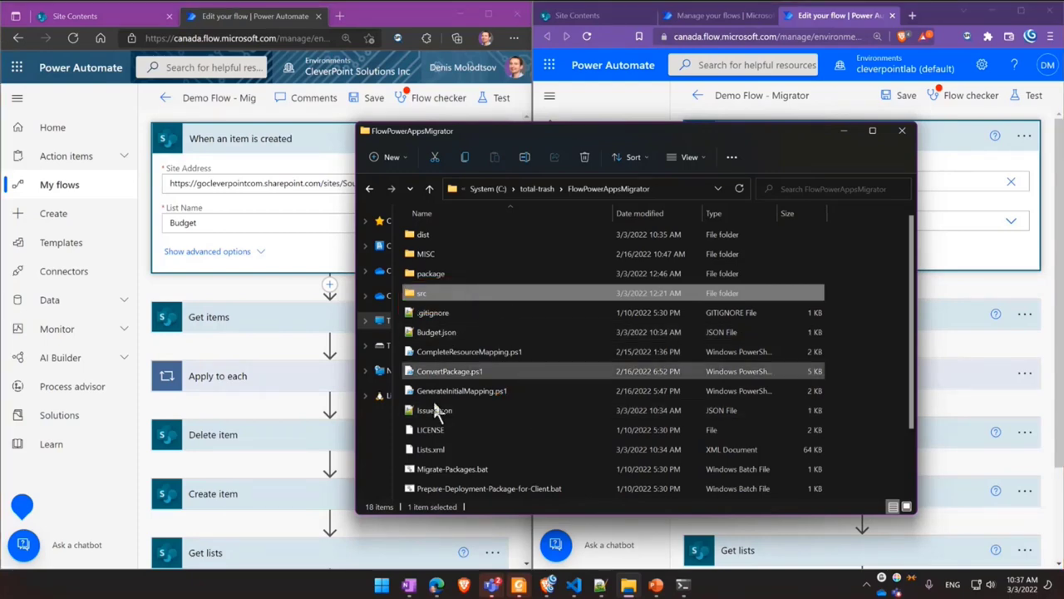
Bring up the GitHub README and scroll down to its Migratable artifacts table.
click(396, 65)
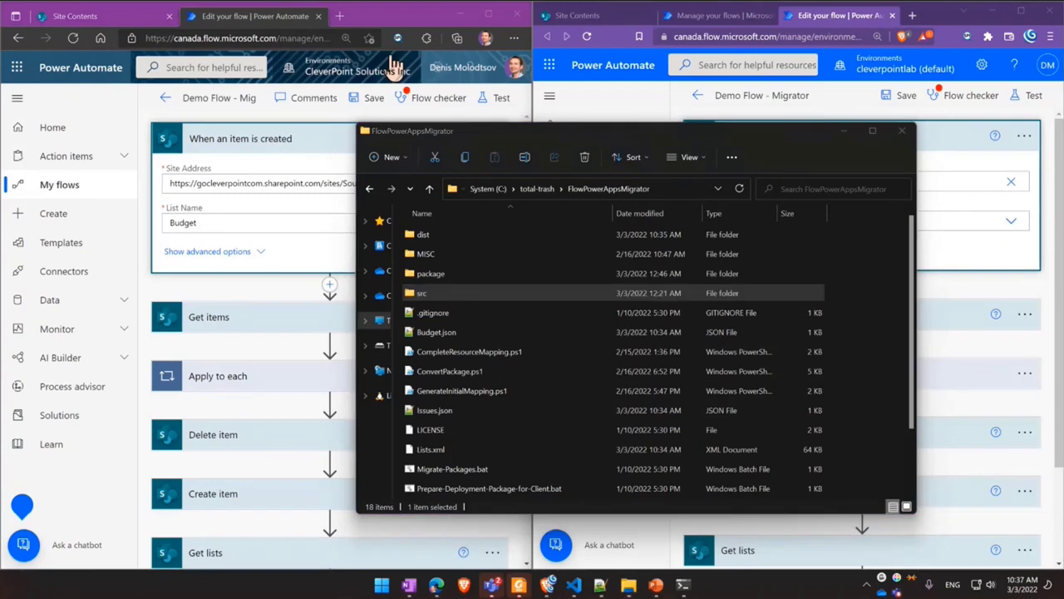
scroll(949, 262, down, 5)
scroll(948, 261, down, 10)
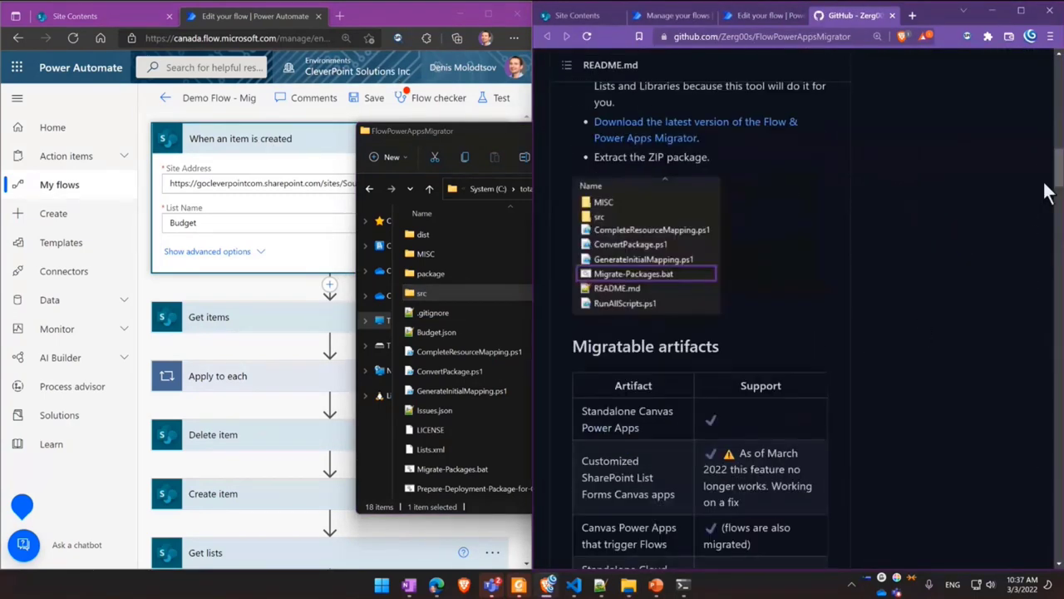
scroll(1050, 193, down, 2)
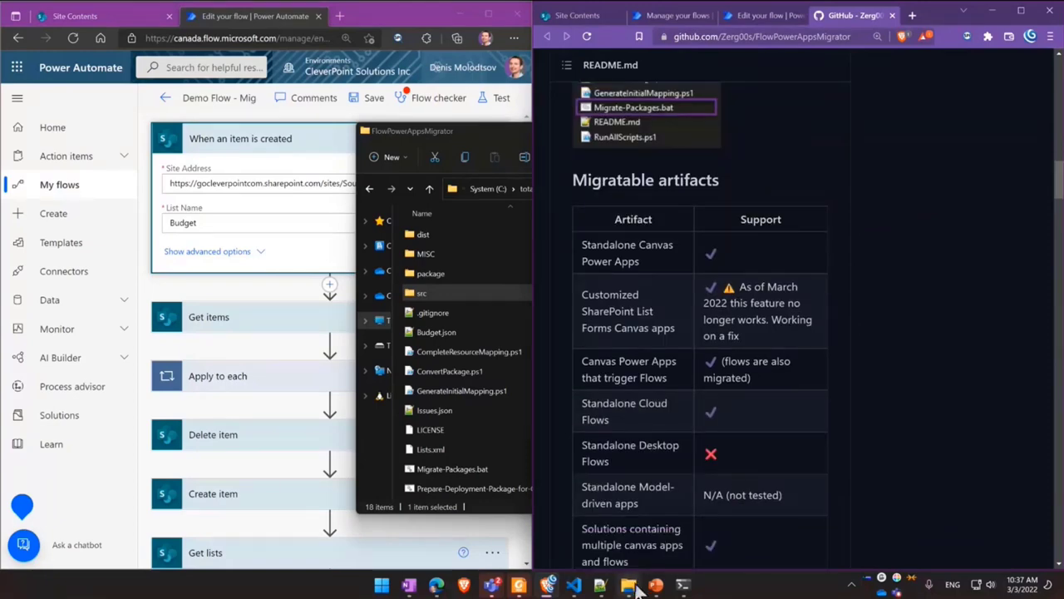
Highlight Prepare-Deployment-Package-for-Client.bat in the FlowPowerAppsMigrator folder.
mouse_move(630, 585)
click(679, 540)
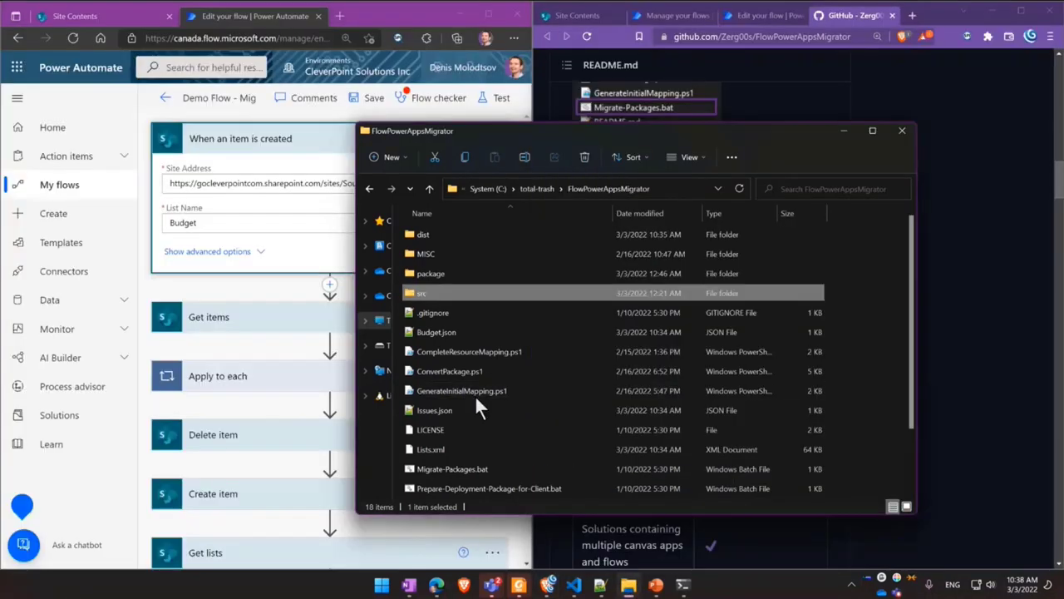
scroll(508, 383, down, 2)
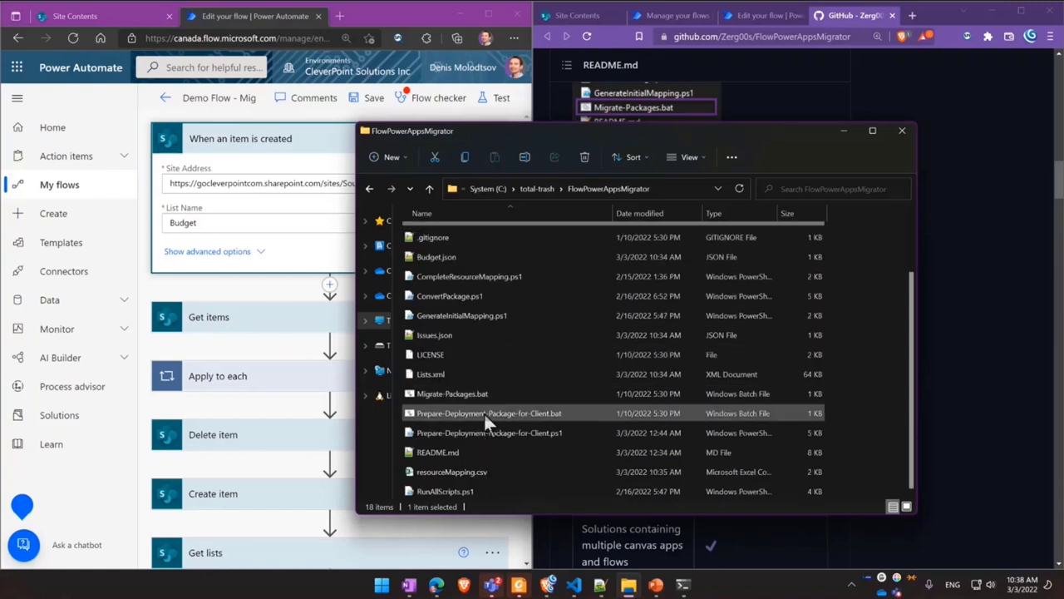
click(484, 413)
mouse_move(400, 408)
mouse_down()
mouse_move(558, 423)
mouse_move(587, 449)
mouse_up()
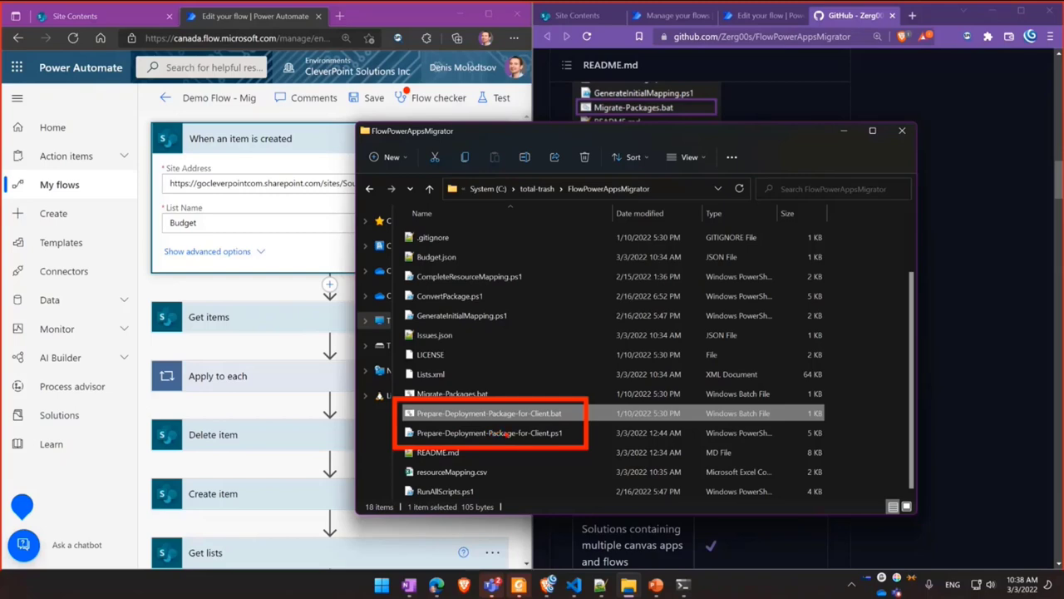
drag(553, 420, 579, 465)
click(549, 414)
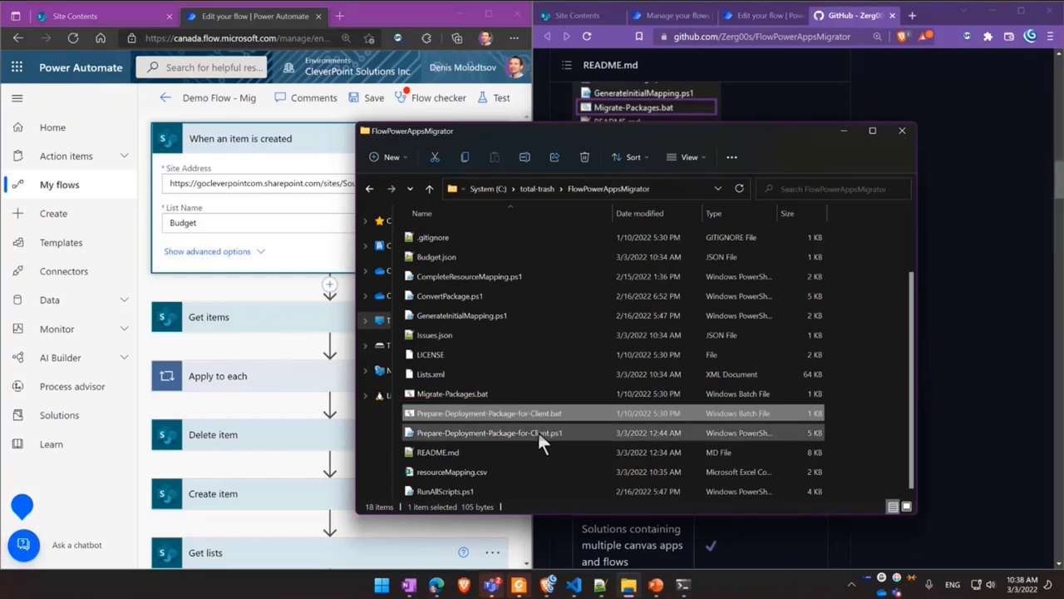
scroll(544, 415, up, 2)
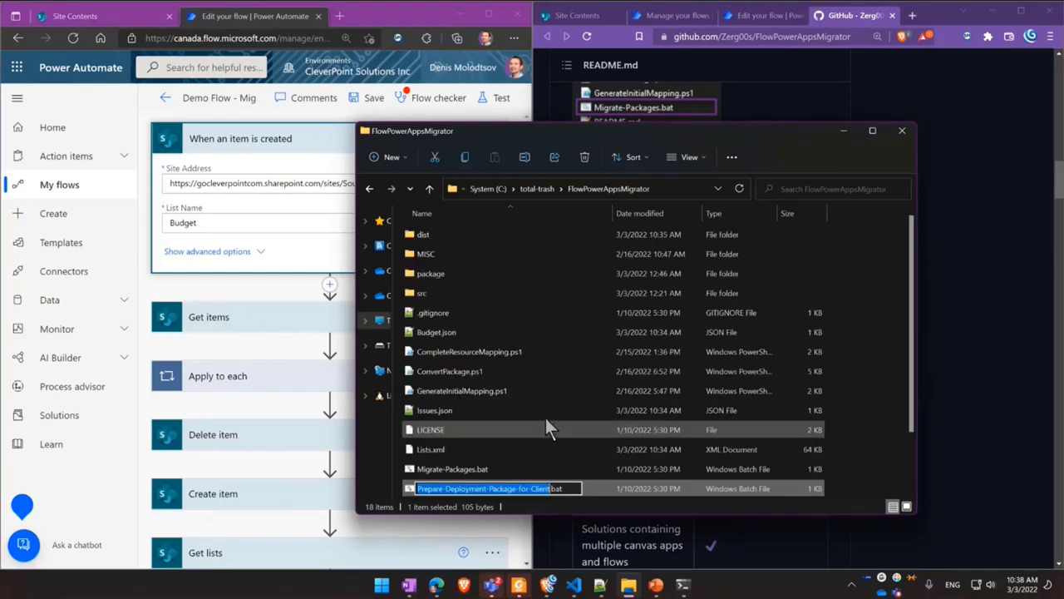
Outline and open the package folder, then select Convert-Packages.bat without renaming it.
click(434, 273)
drag(400, 263, 477, 293)
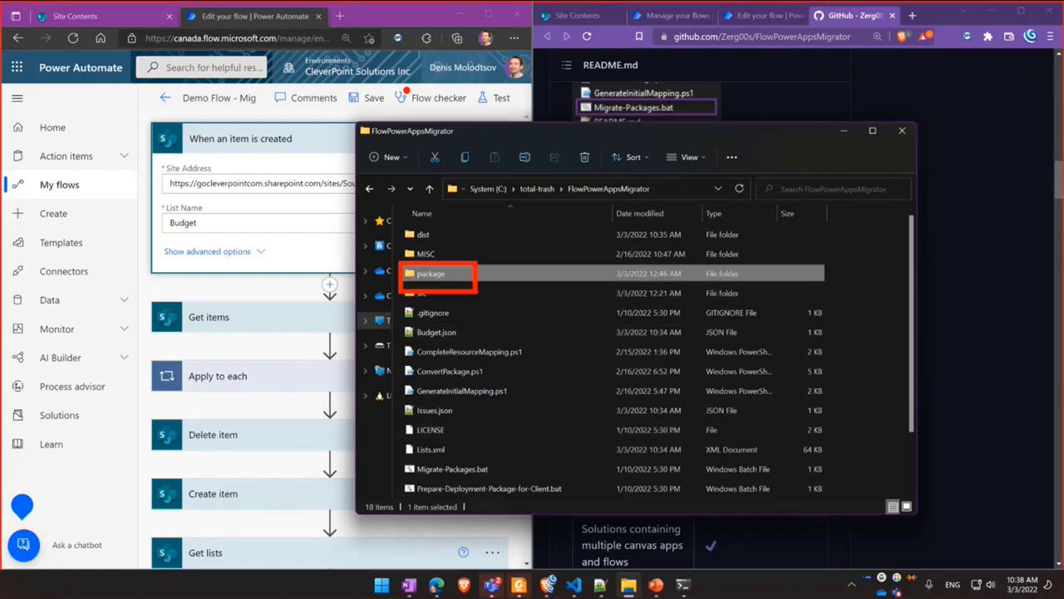
double_click(439, 274)
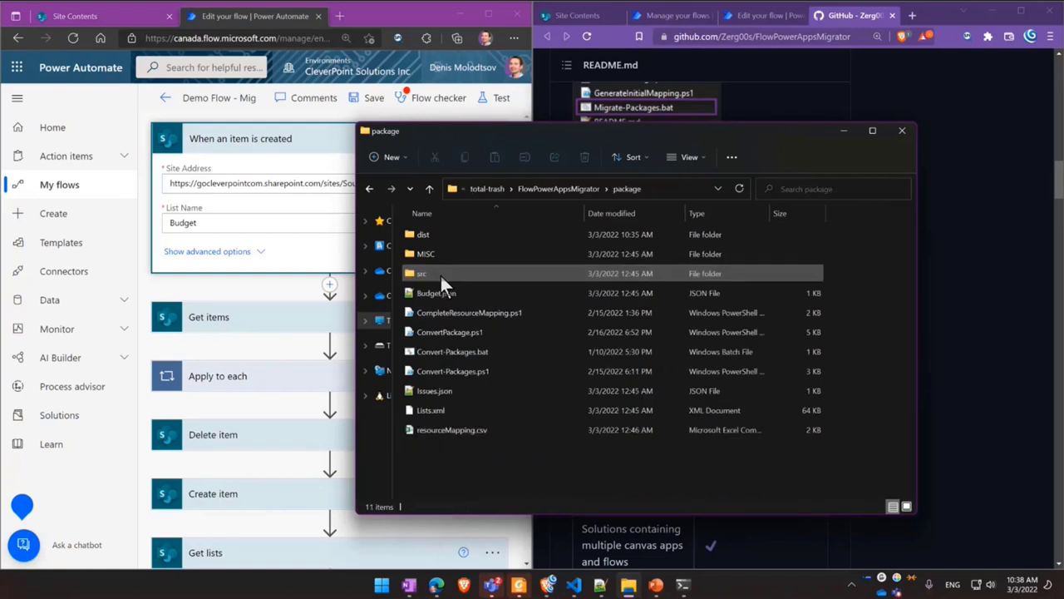
click(446, 354)
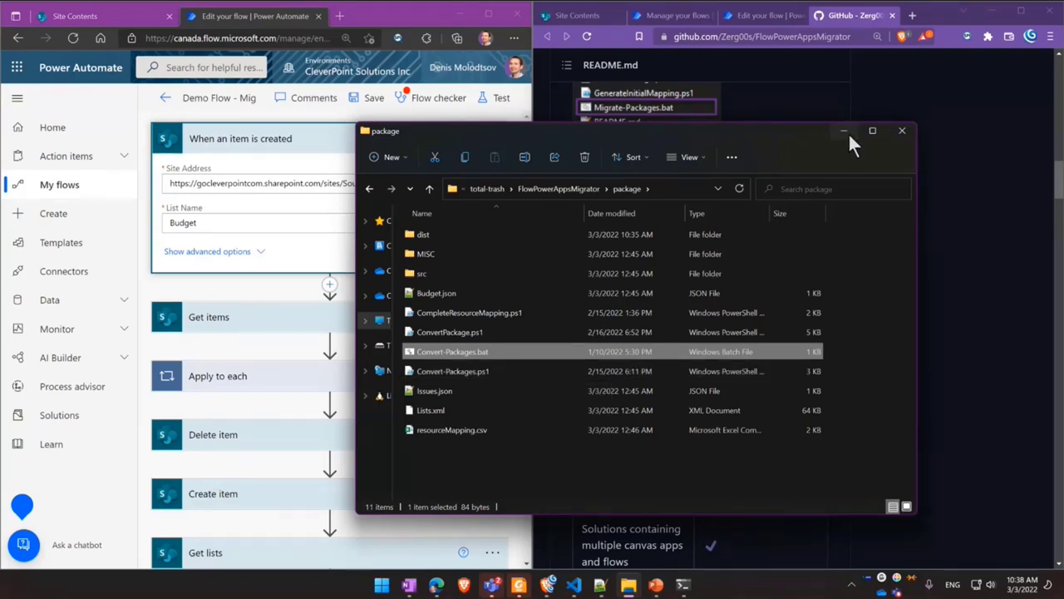
click(451, 353)
click(514, 355)
Minimize Explorer, mark the repository name in the address, and scroll to the latest release.
click(844, 131)
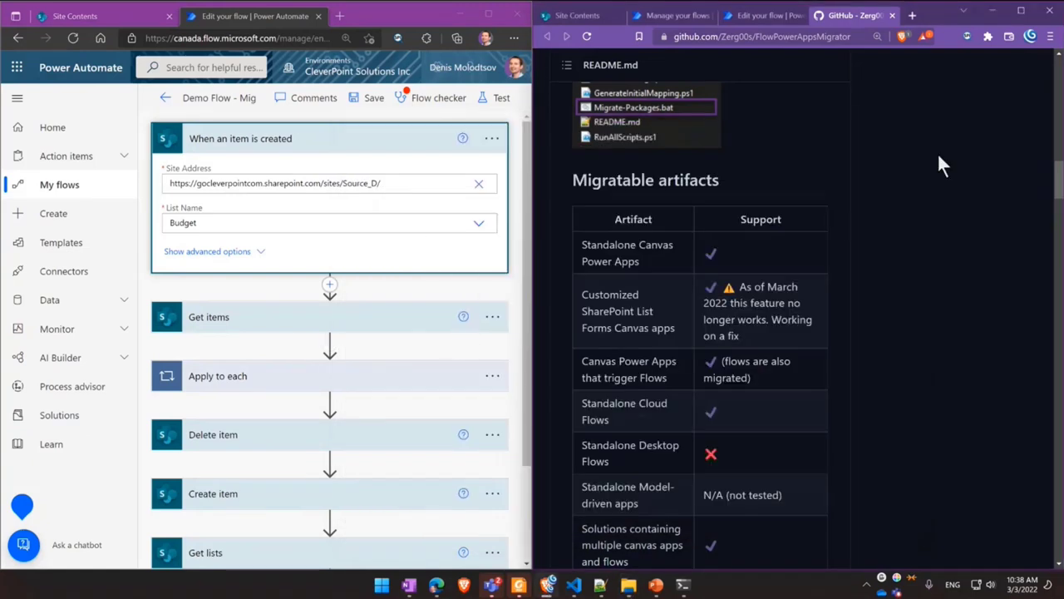
scroll(948, 158, up, 15)
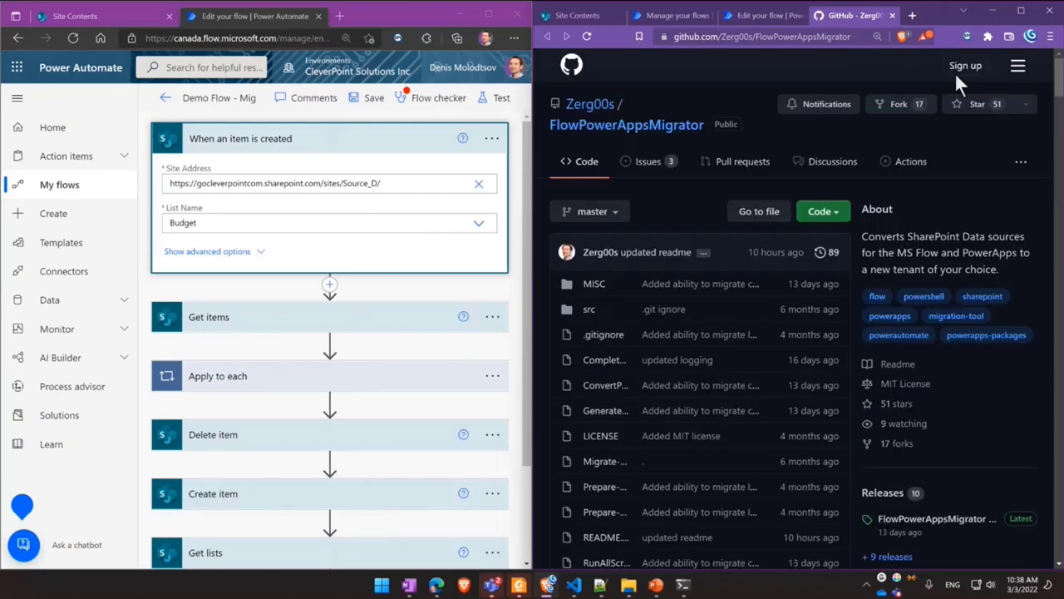
click(782, 36)
drag(782, 36, 869, 37)
scroll(929, 158, down, 1)
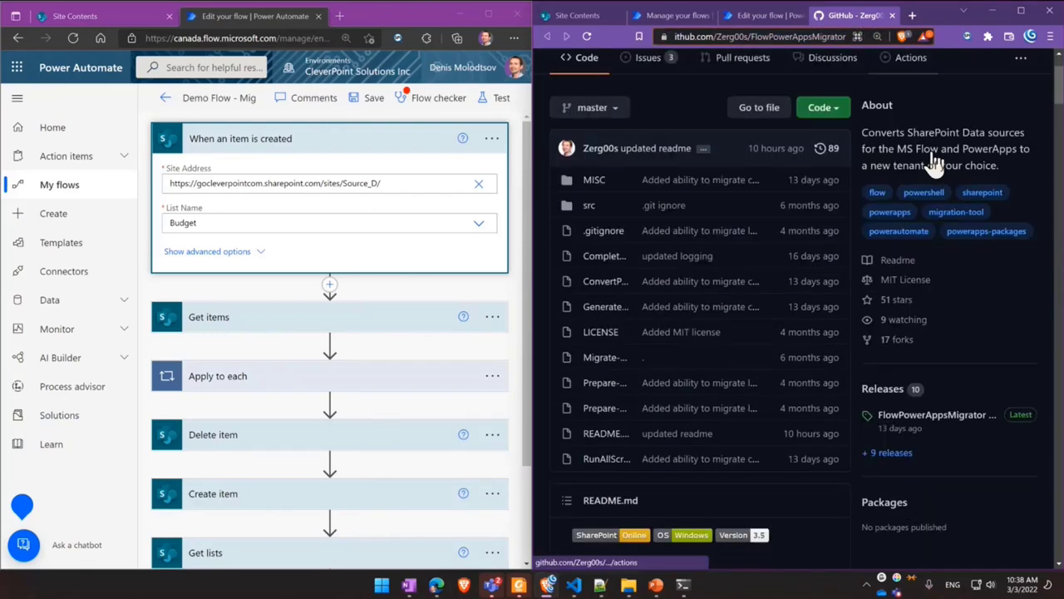
scroll(935, 161, down, 2)
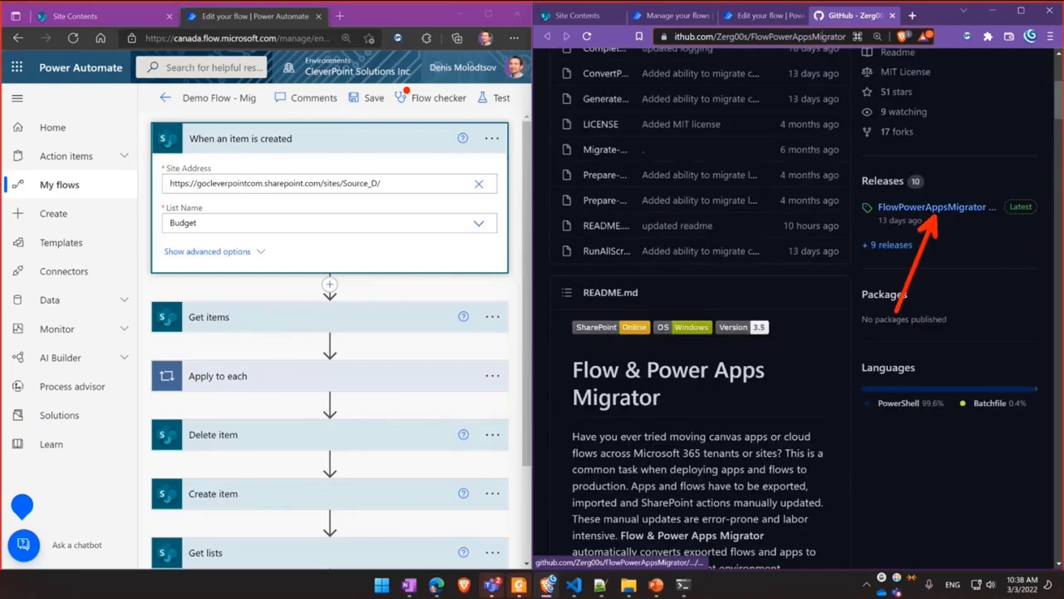
scroll(864, 306, down, 10)
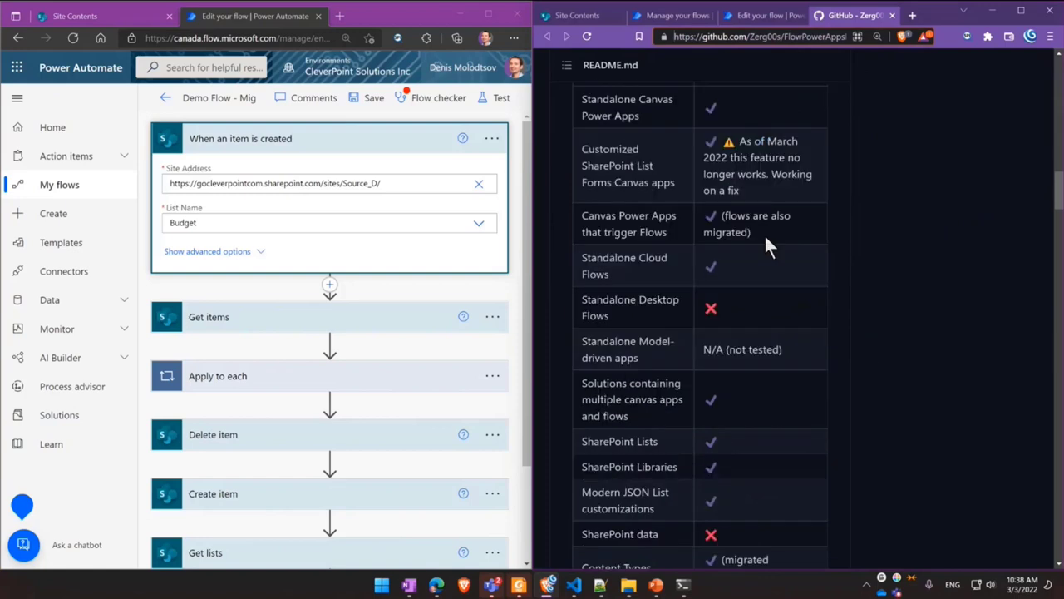
scroll(764, 233, up, 1)
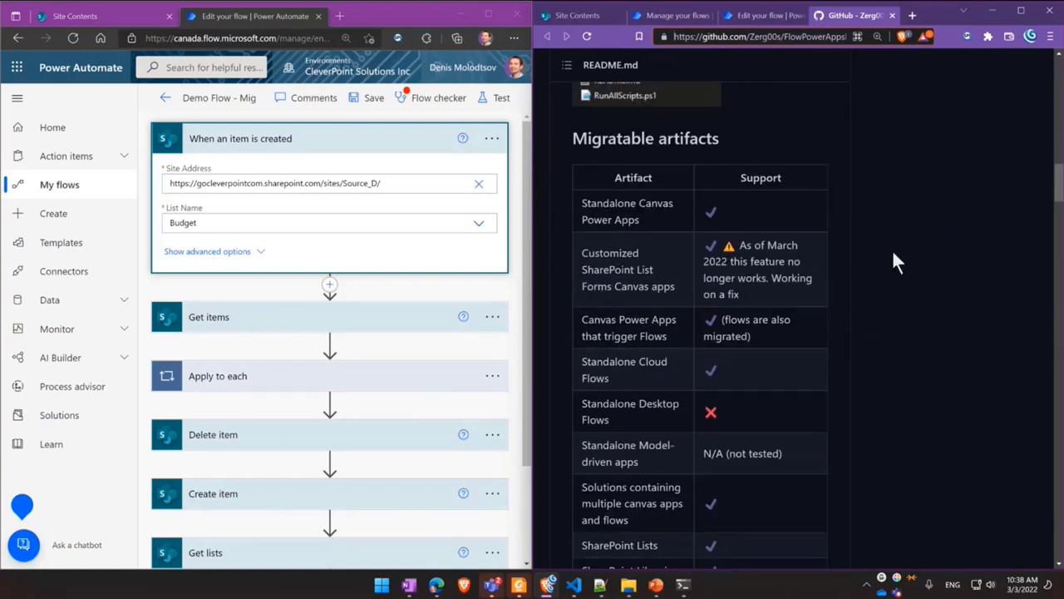
scroll(682, 143, down, 1)
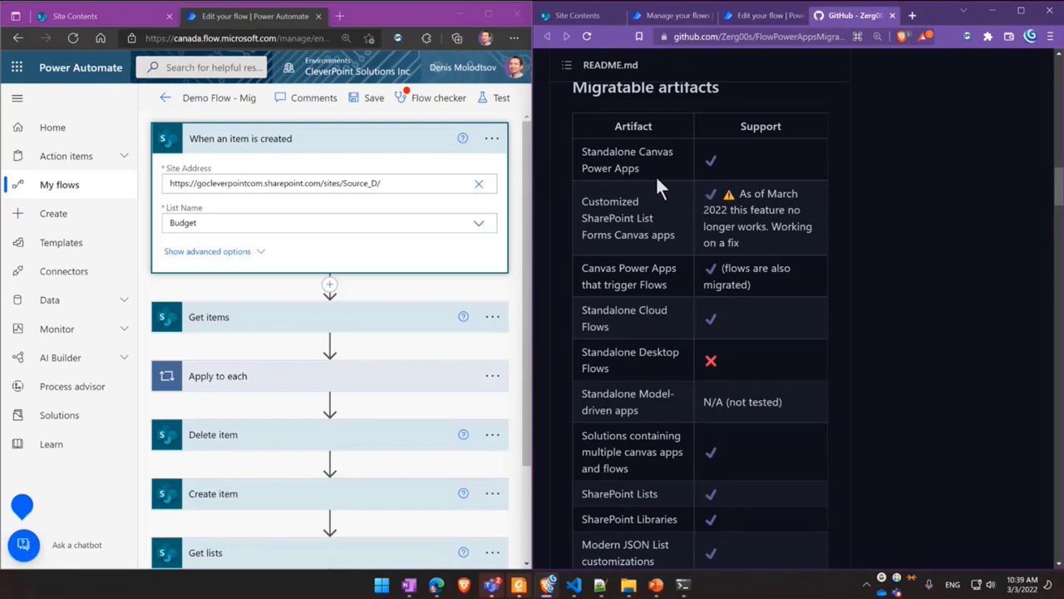
triple_click(666, 169)
click(670, 286)
triple_click(673, 276)
click(680, 319)
triple_click(624, 334)
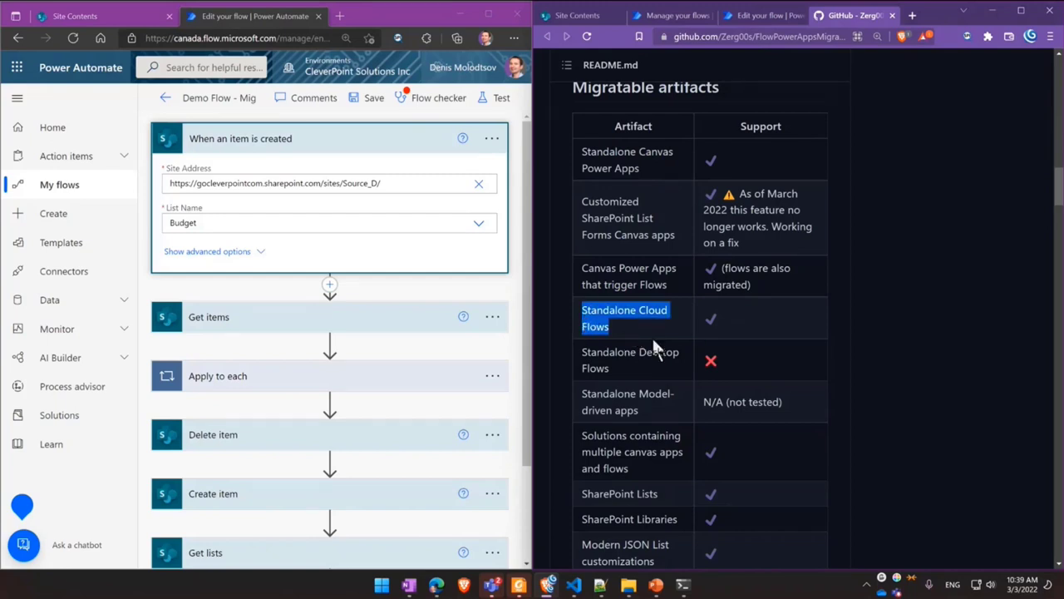
scroll(728, 413, down, 1)
click(623, 361)
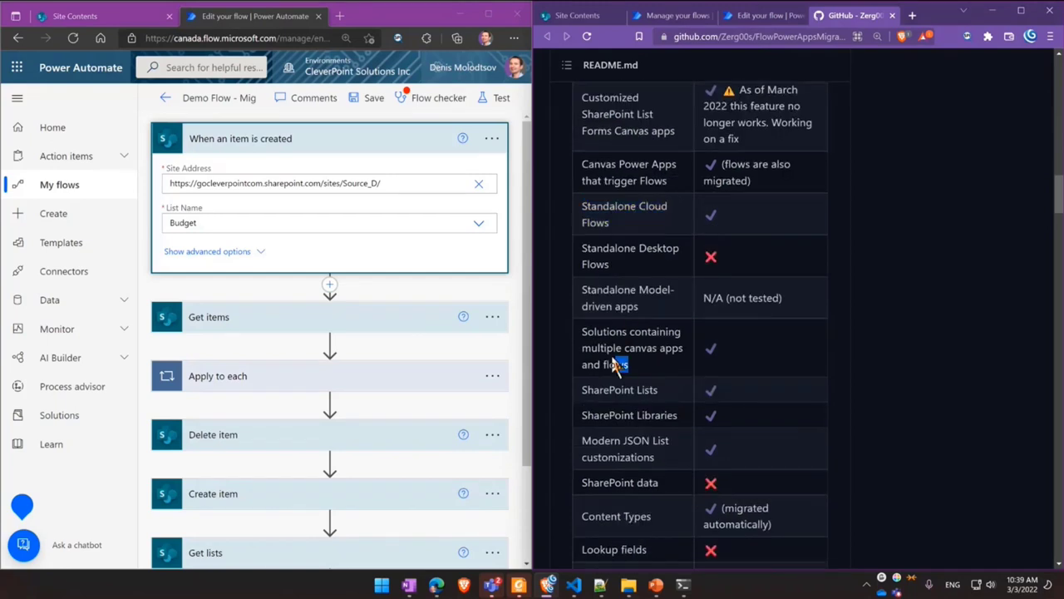
triple_click(625, 361)
scroll(662, 419, down, 1)
click(657, 296)
triple_click(656, 293)
drag(677, 313, 592, 311)
click(689, 354)
triple_click(694, 349)
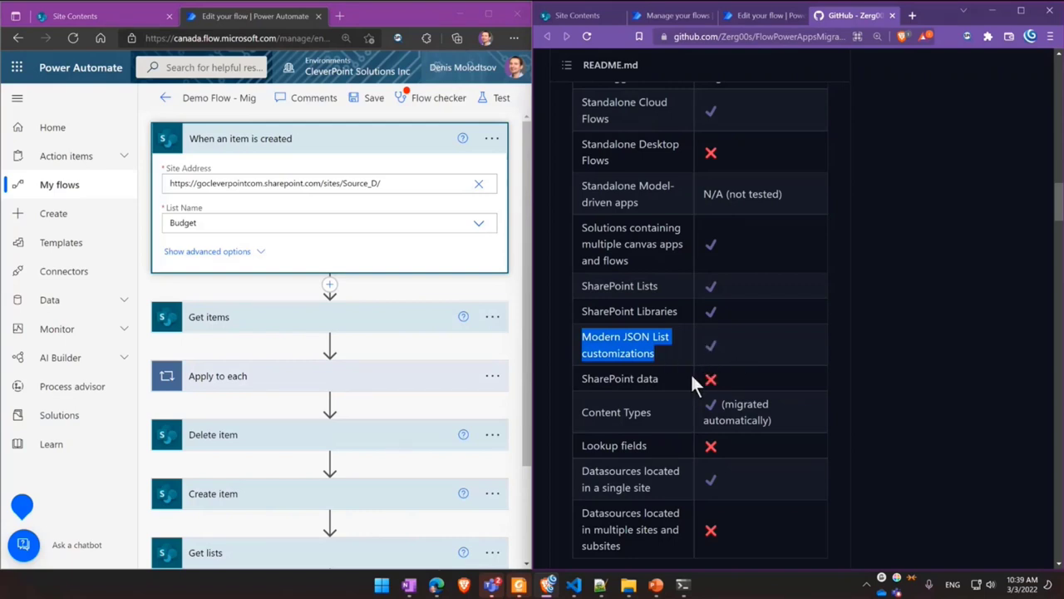
scroll(689, 393, down, 2)
drag(721, 279, 584, 284)
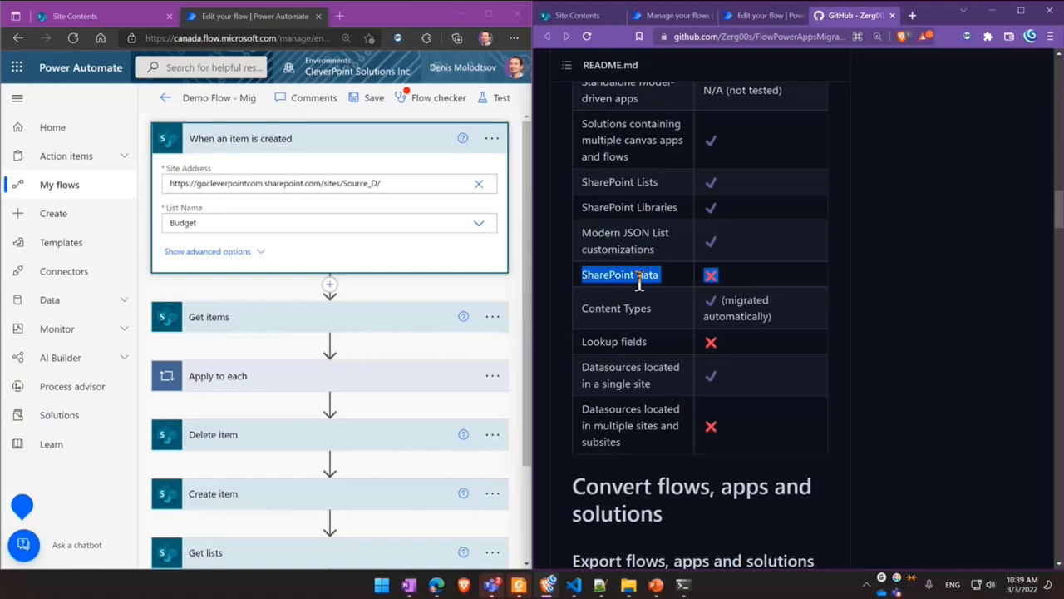
click(673, 341)
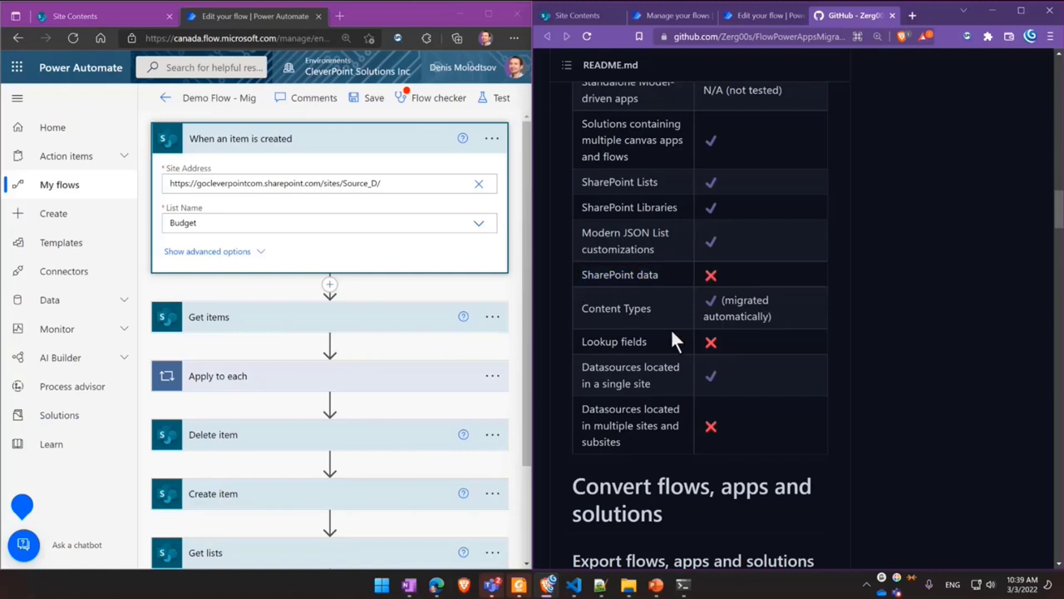
drag(666, 308, 590, 312)
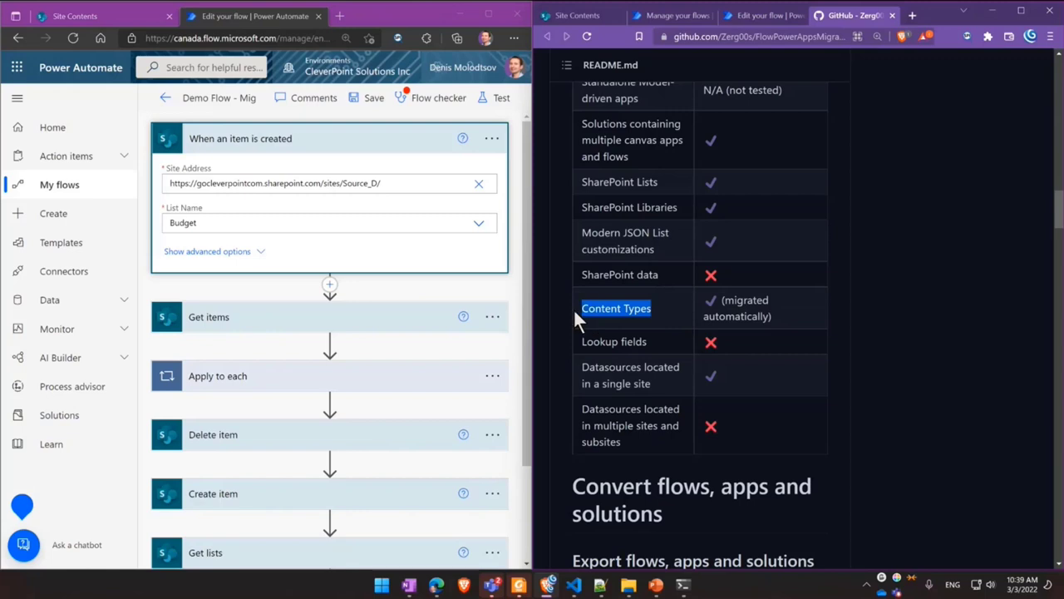
click(573, 308)
drag(653, 341, 582, 343)
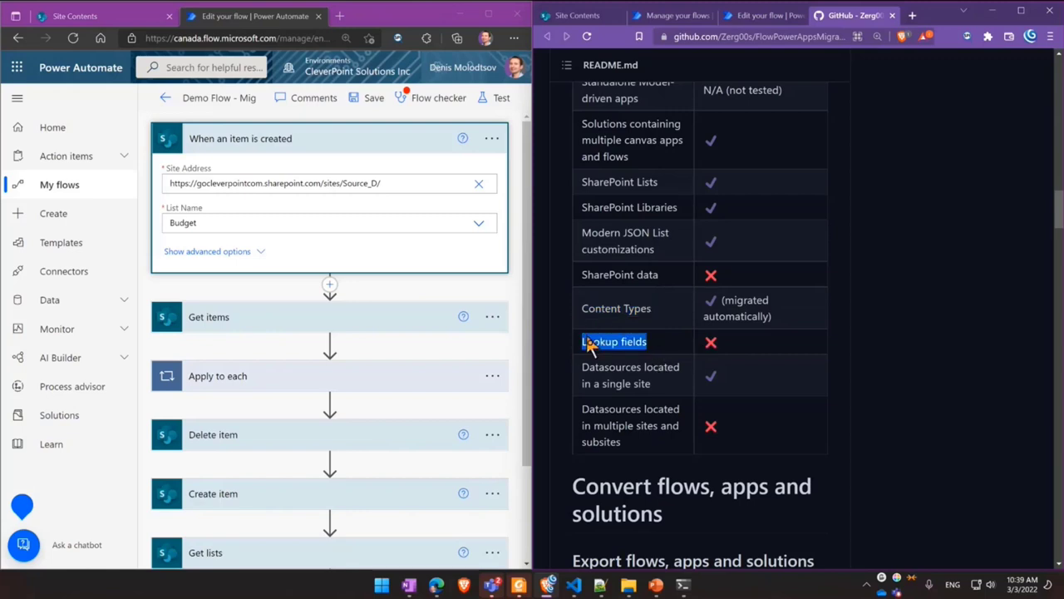
scroll(707, 284, down, 1)
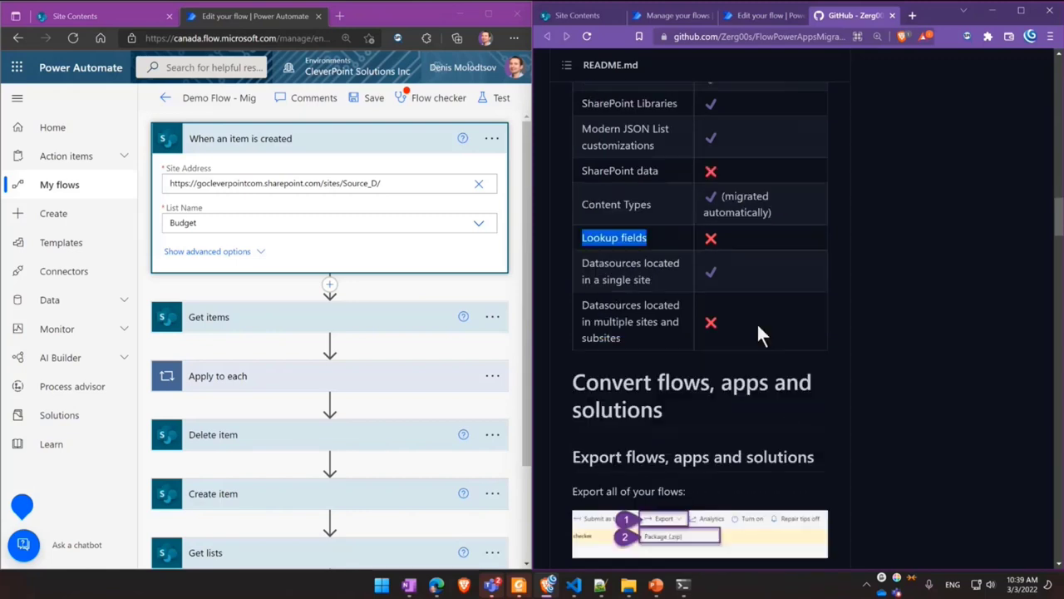
drag(693, 283, 569, 259)
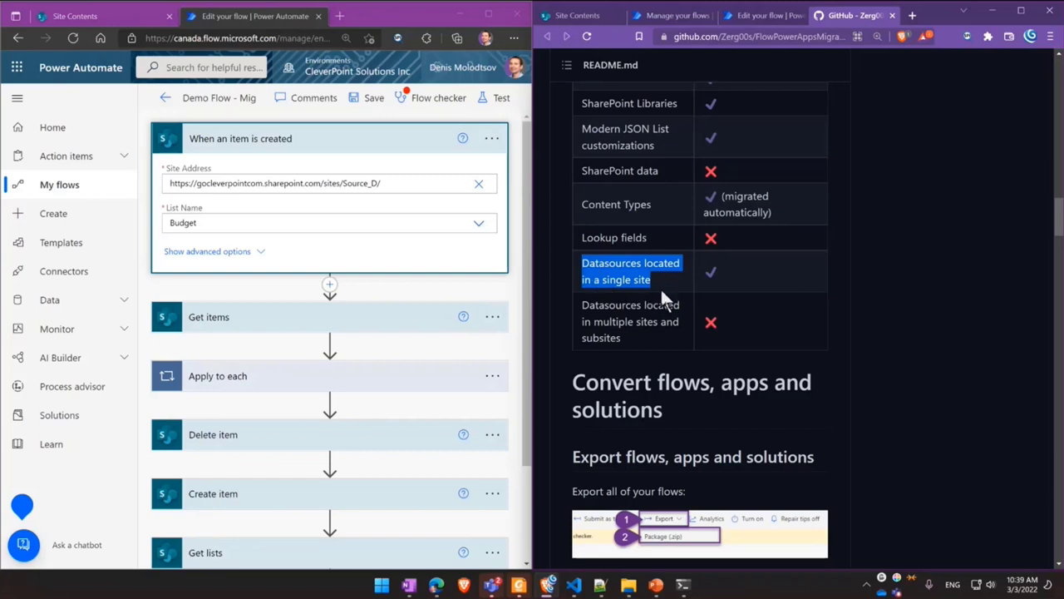
click(582, 260)
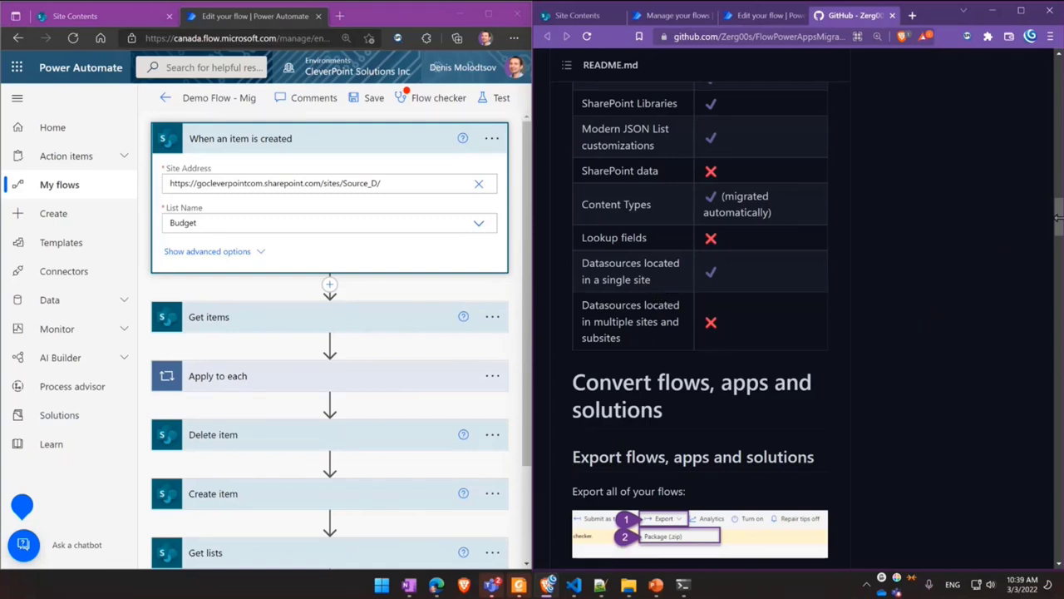
scroll(931, 312, up, 10)
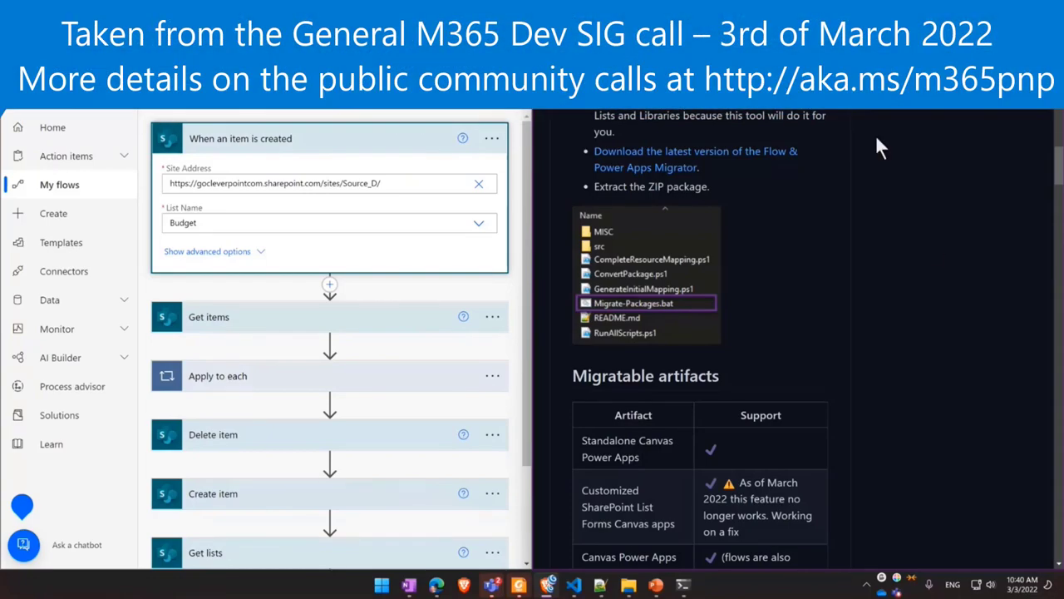
scroll(1058, 150, up, 3)
scroll(1058, 149, up, 5)
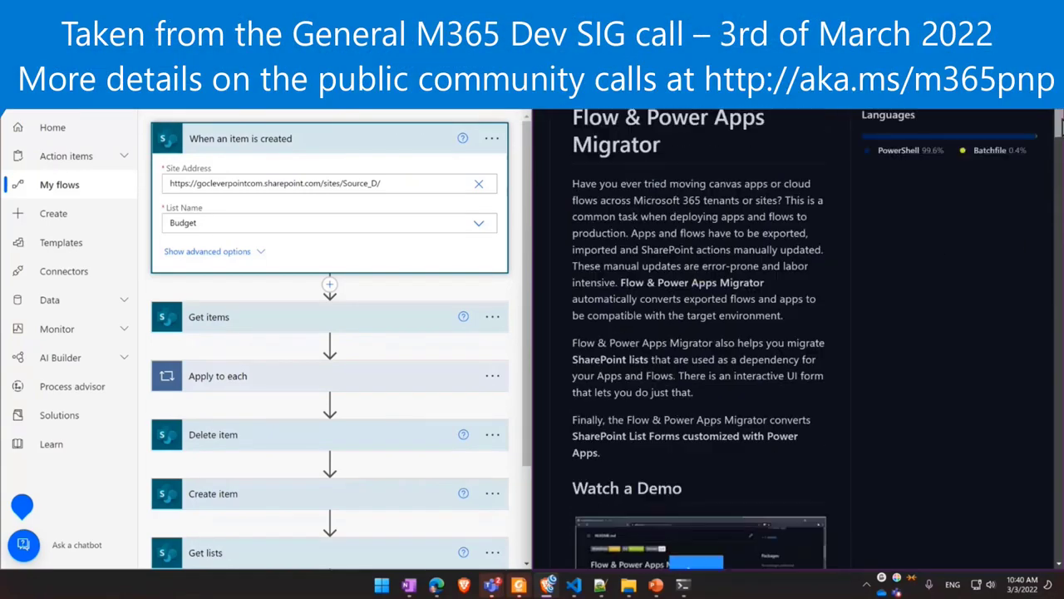